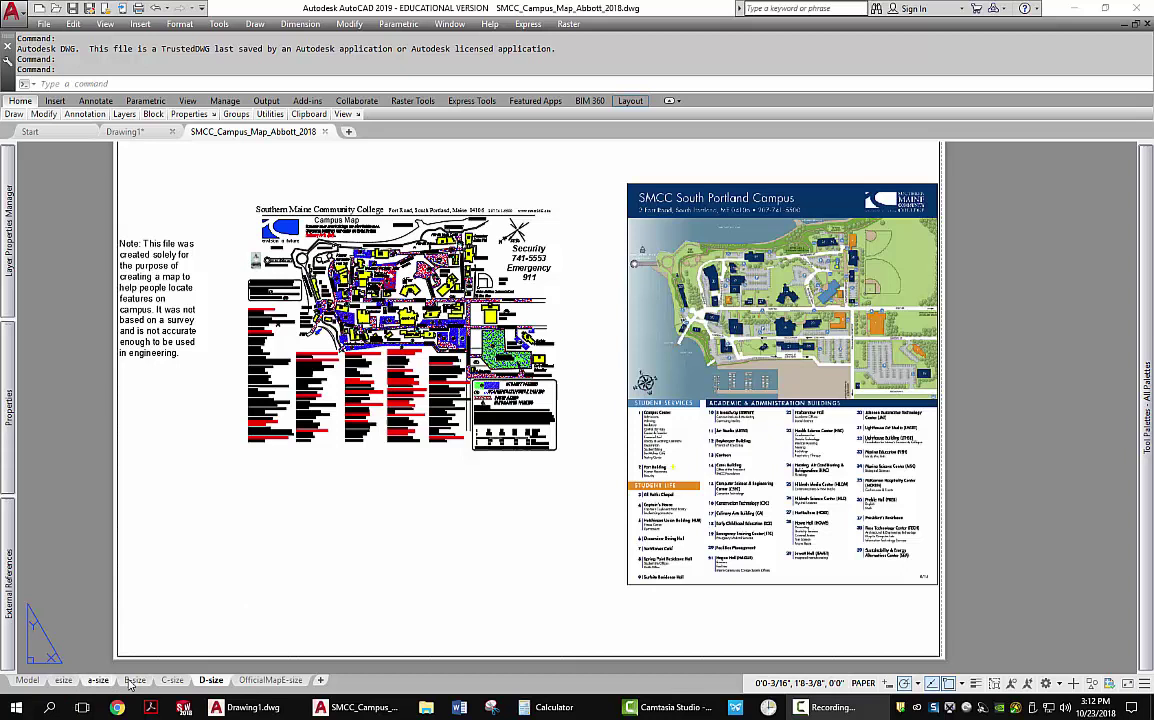
Step: Zoom a window around the campus map inside the viewport, giving a viewport scale of 0.000765
mouse_move(210, 683)
double_click(309, 533)
type("z")
key("Return")
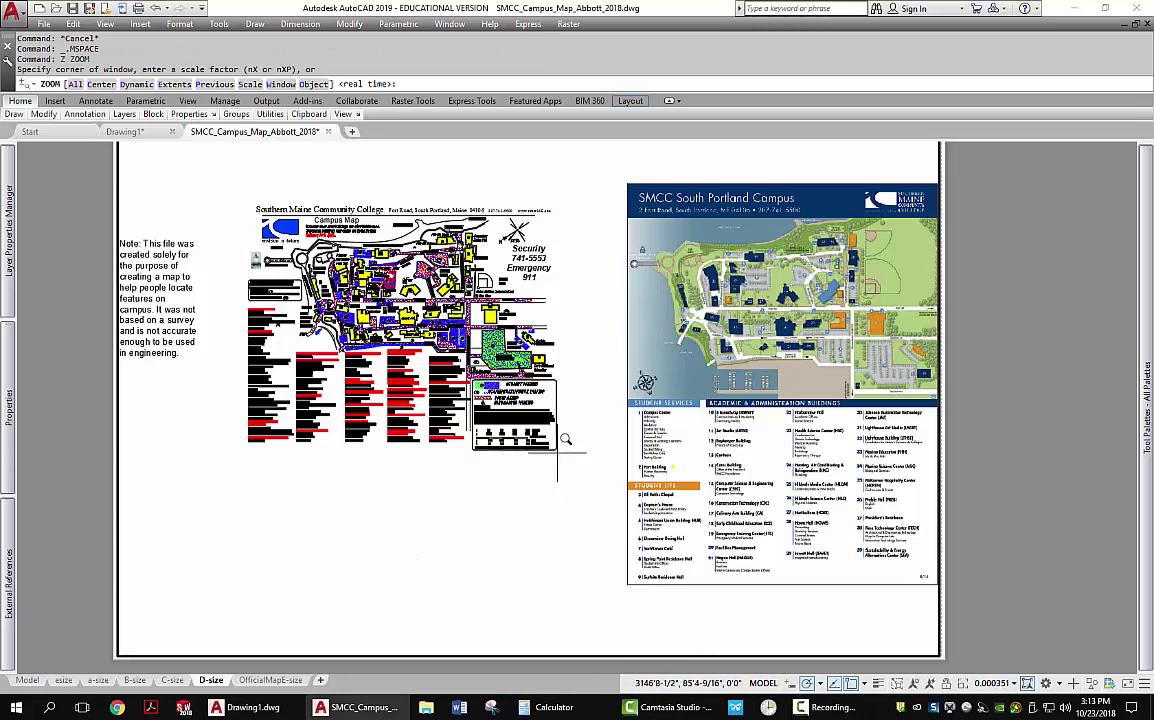
left_click(558, 452)
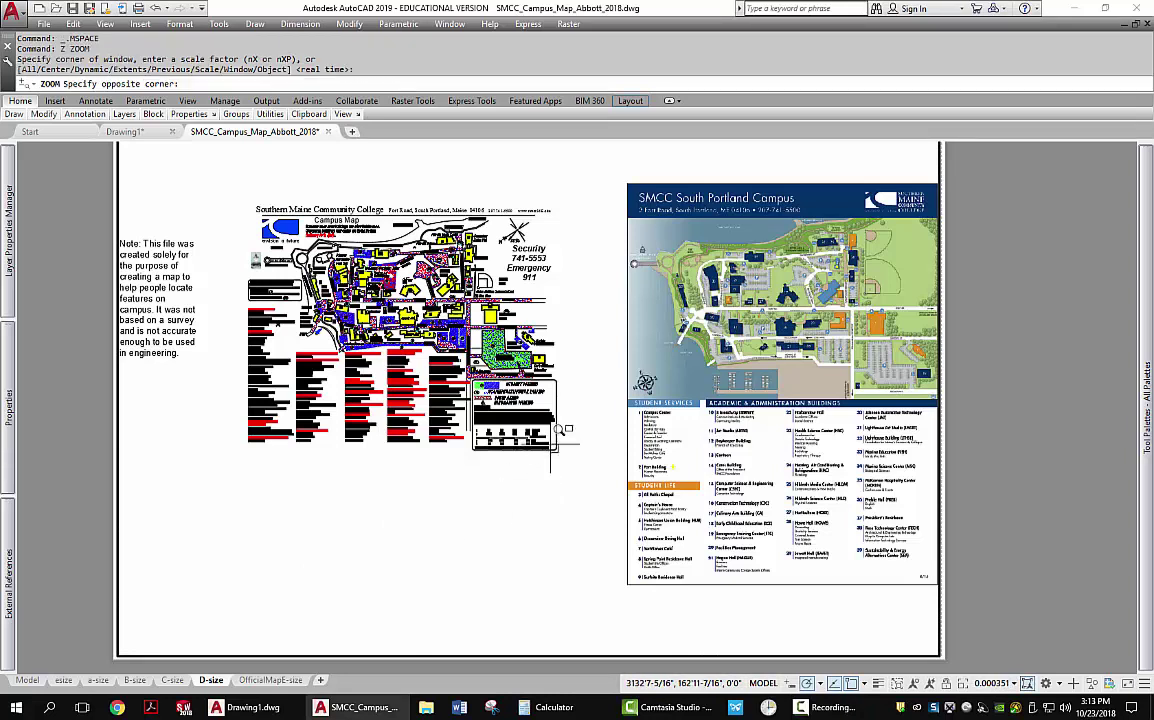
left_click(245, 204)
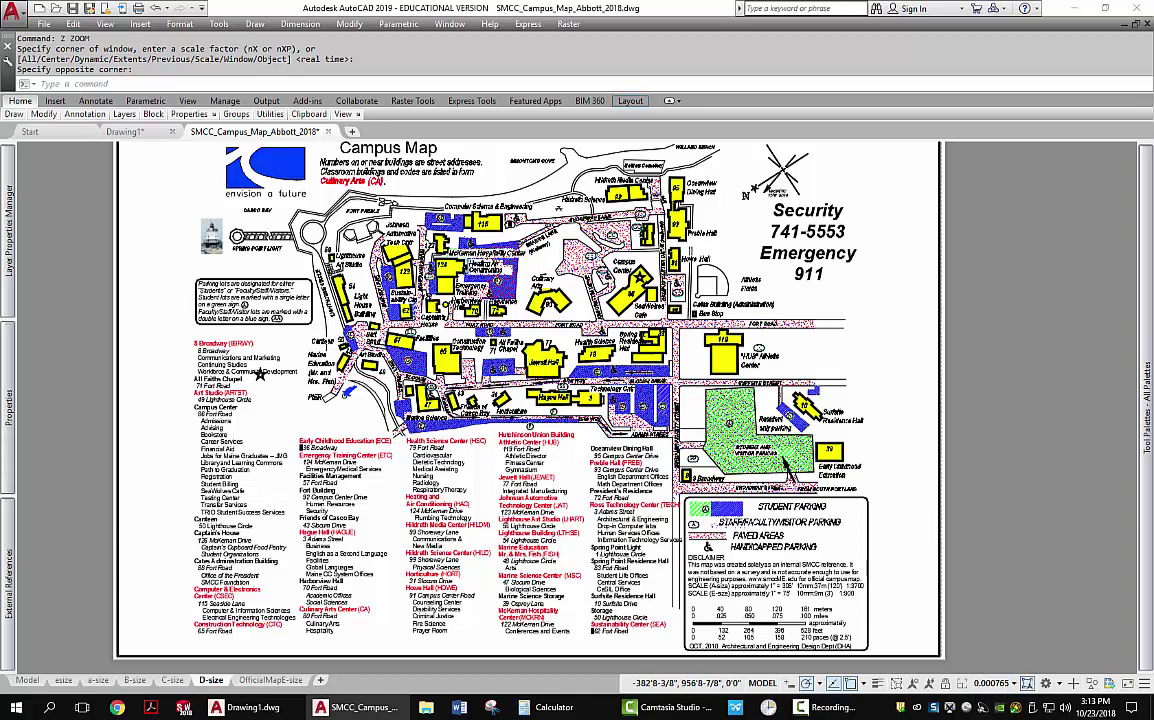
left_click(554, 707)
Step: Compute 1 ÷ 0.000765 = 1307.19 in Calculator, then close it
left_click_drag(507, 407, 449, 352)
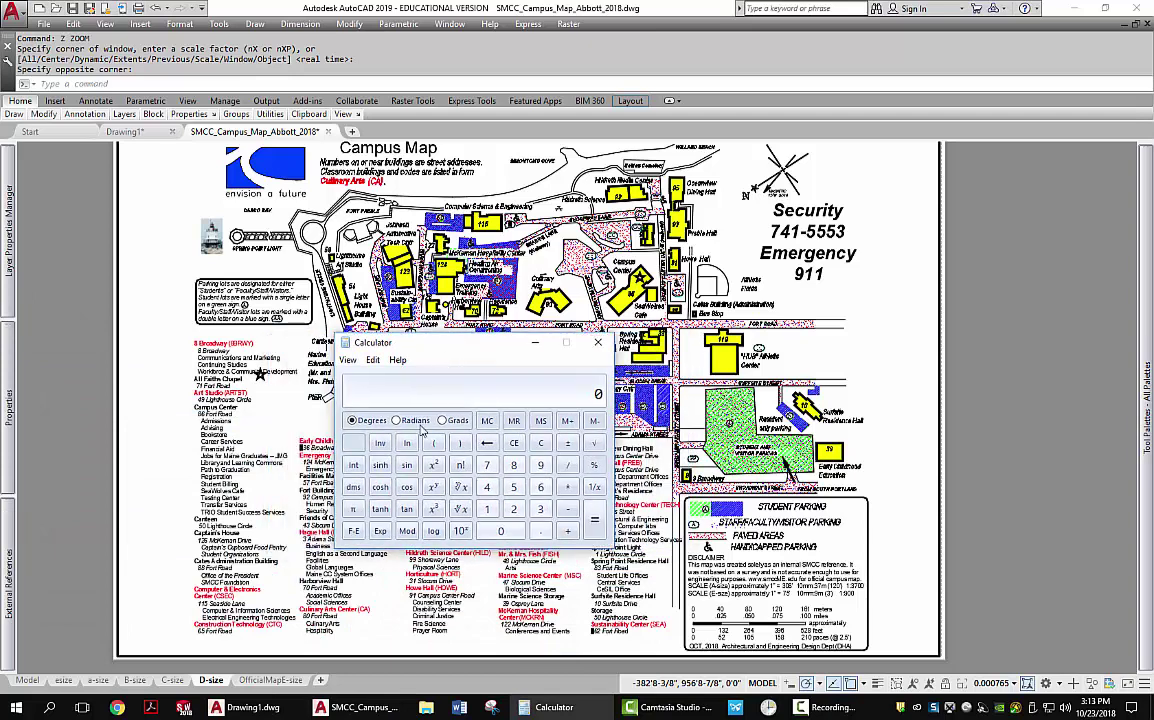
left_click(487, 509)
left_click(568, 466)
left_click(540, 530)
left_click(505, 533)
left_click(505, 533)
left_click(505, 533)
left_click(487, 465)
left_click(540, 487)
left_click(513, 487)
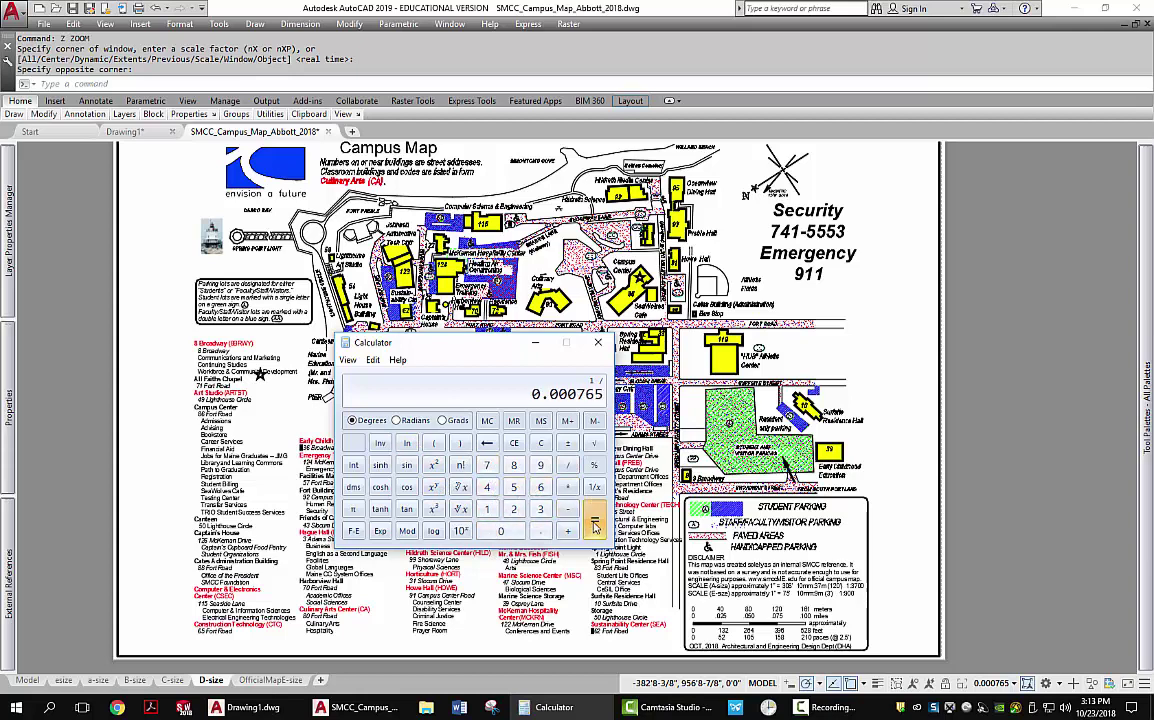
left_click(594, 519)
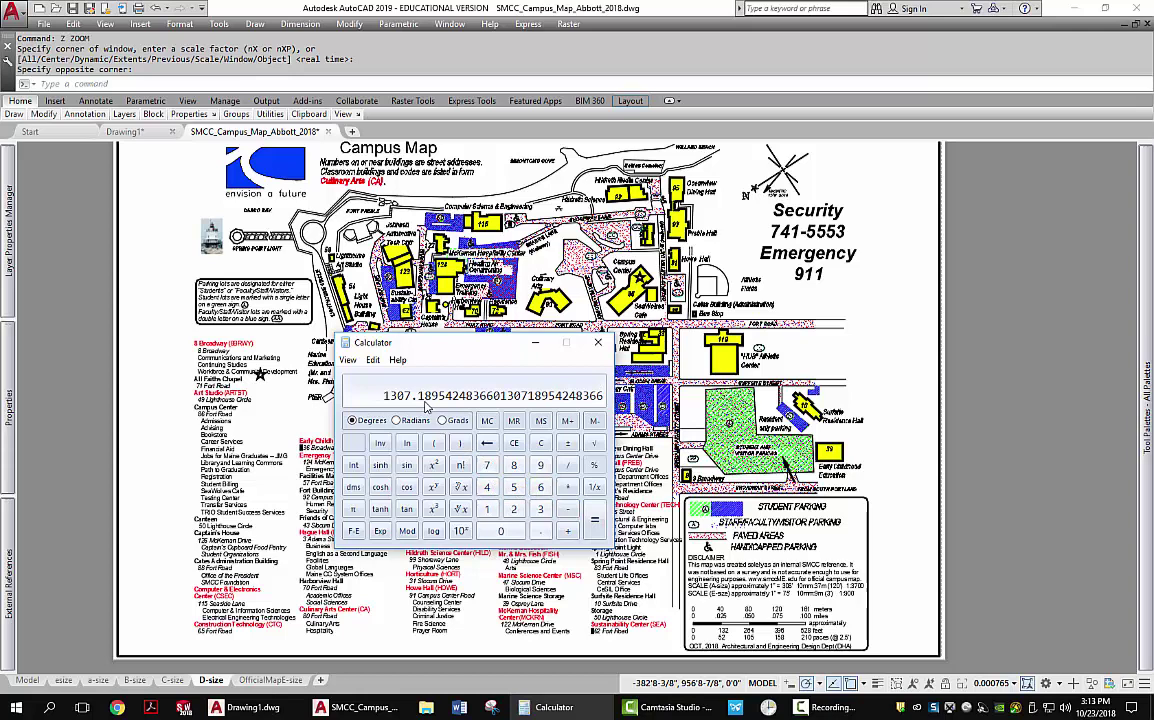
left_click(598, 344)
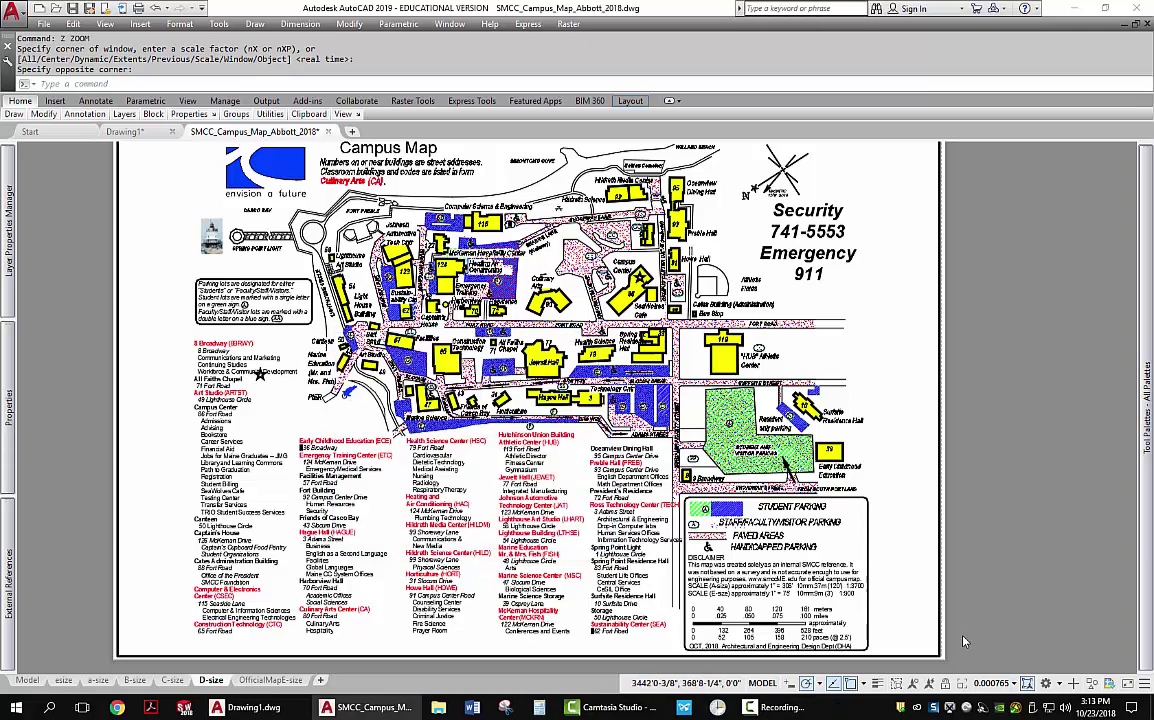
Step: Create a custom scale named 1 : 1300, with 1 paper unit equal to 1300 drawing units
left_click(1016, 683)
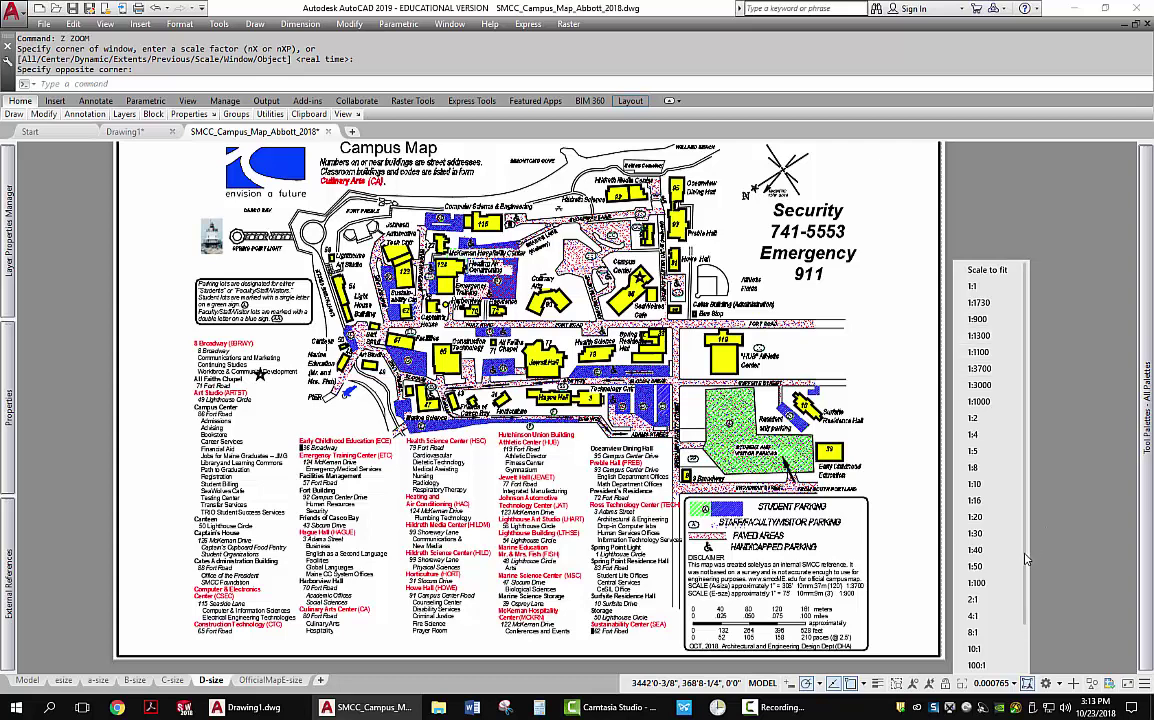
scroll(995, 610, "down", 1)
left_click(985, 630)
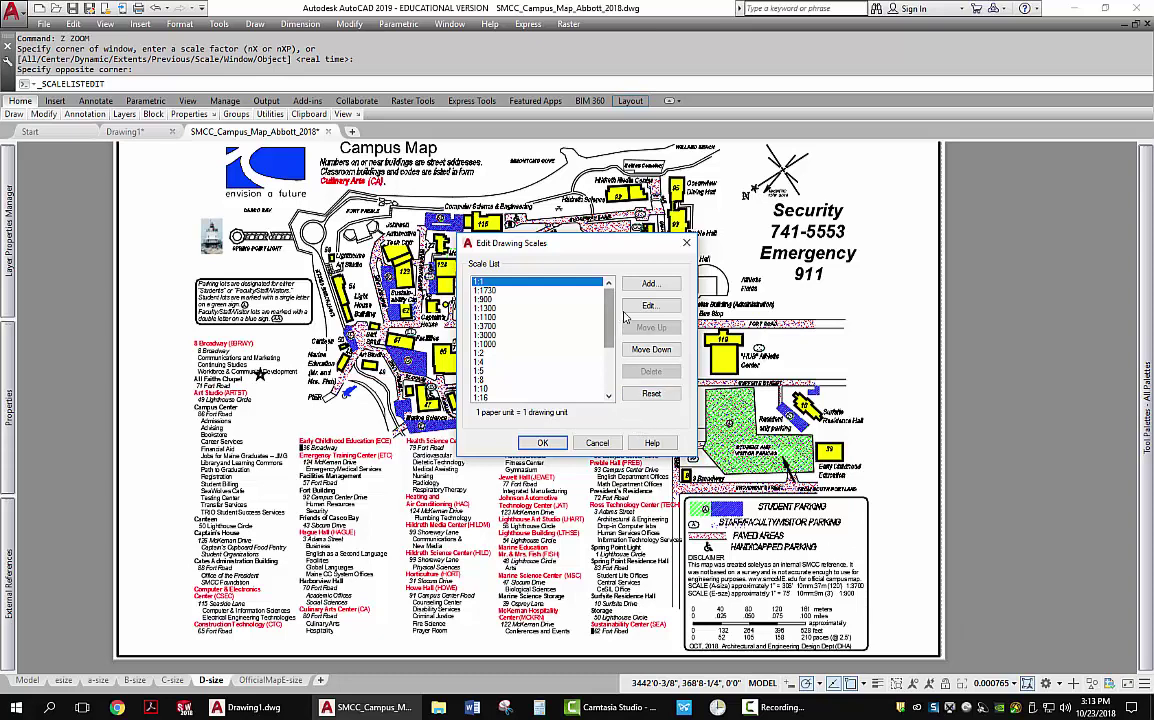
left_click(650, 283)
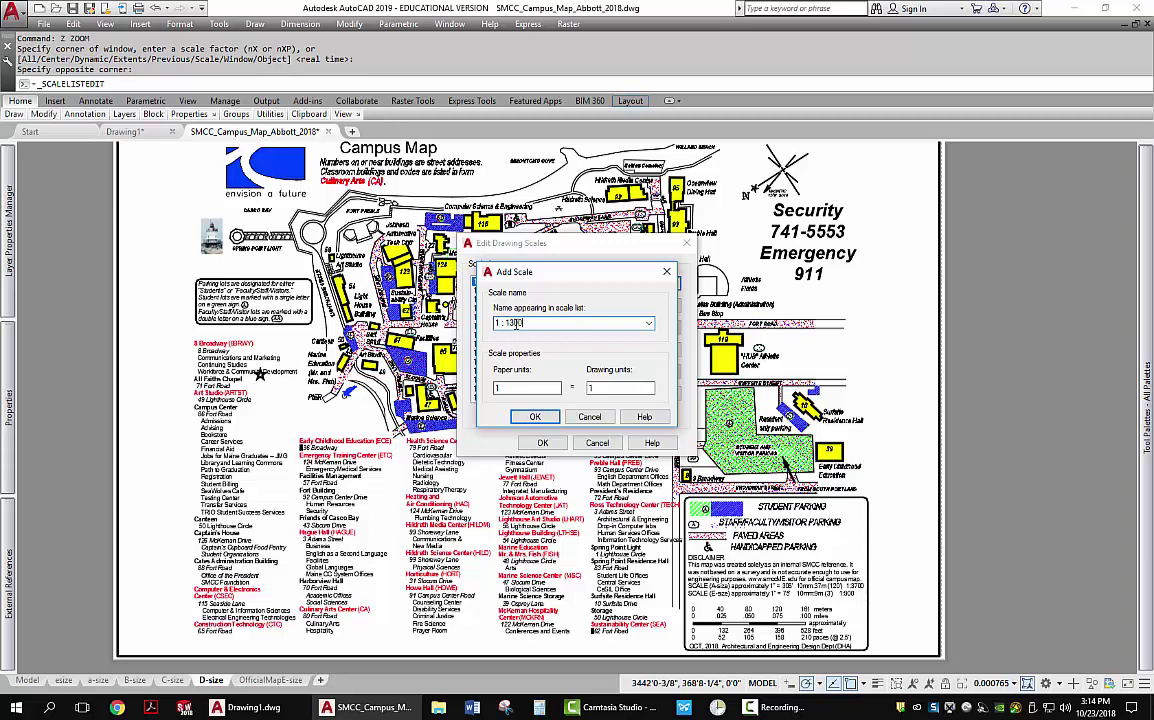
key("Tab")
key("Tab")
key("shift+Tab")
key("shift+Tab")
left_click(615, 390)
left_click(540, 417)
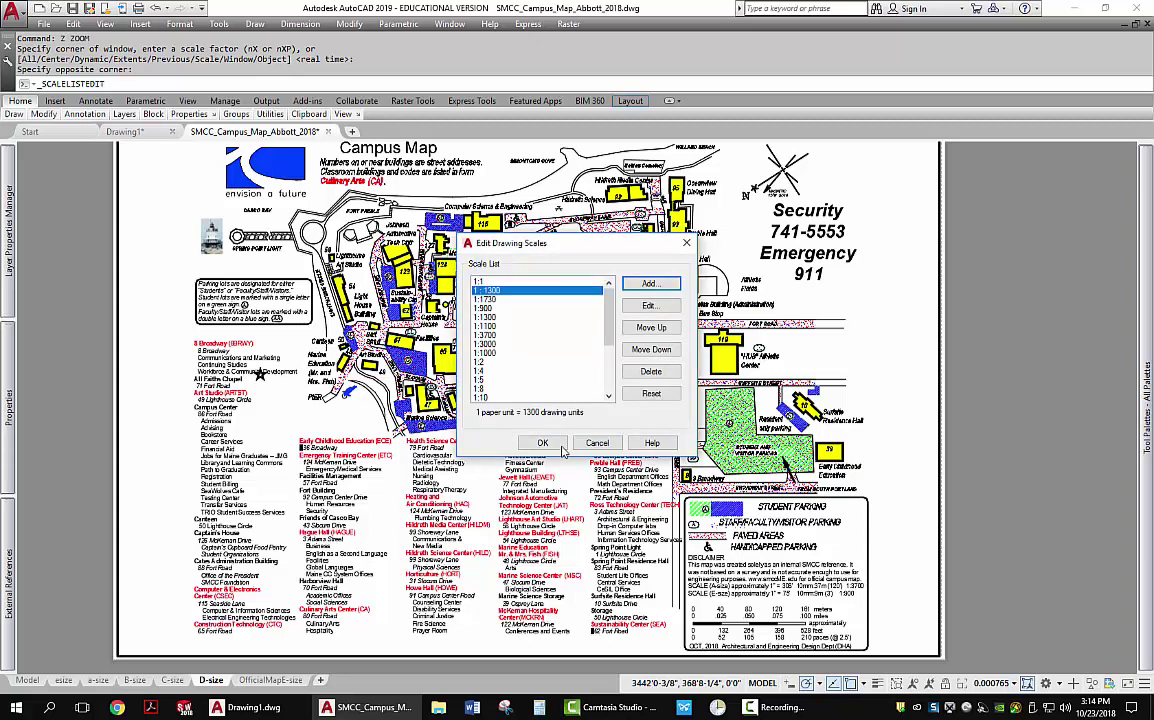
left_click(542, 443)
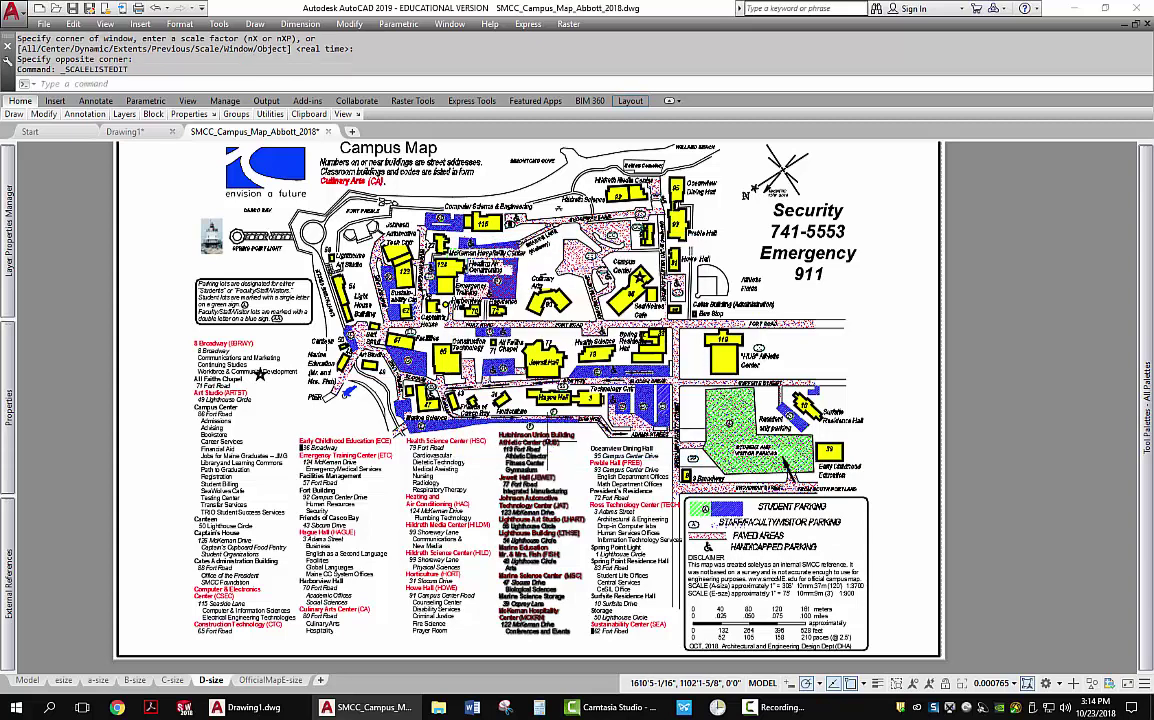
Step: Apply the custom 1:1300 scale to the map viewport, then step out to paper space and back in
left_click(1027, 683)
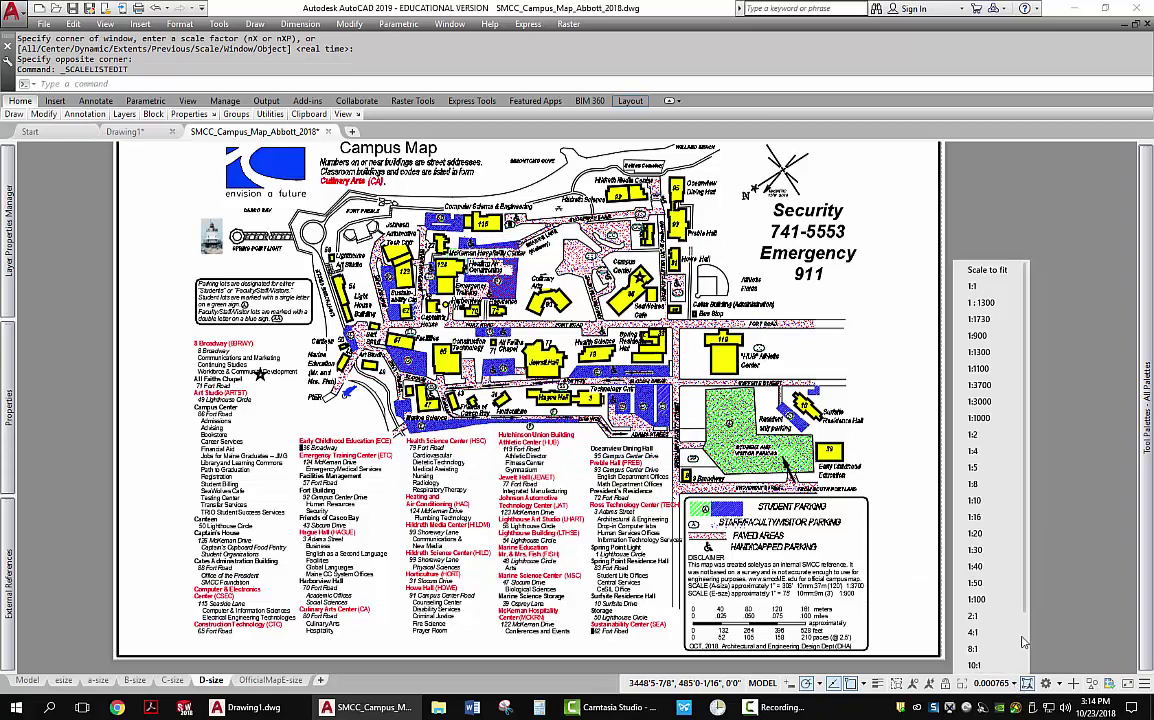
left_click(982, 302)
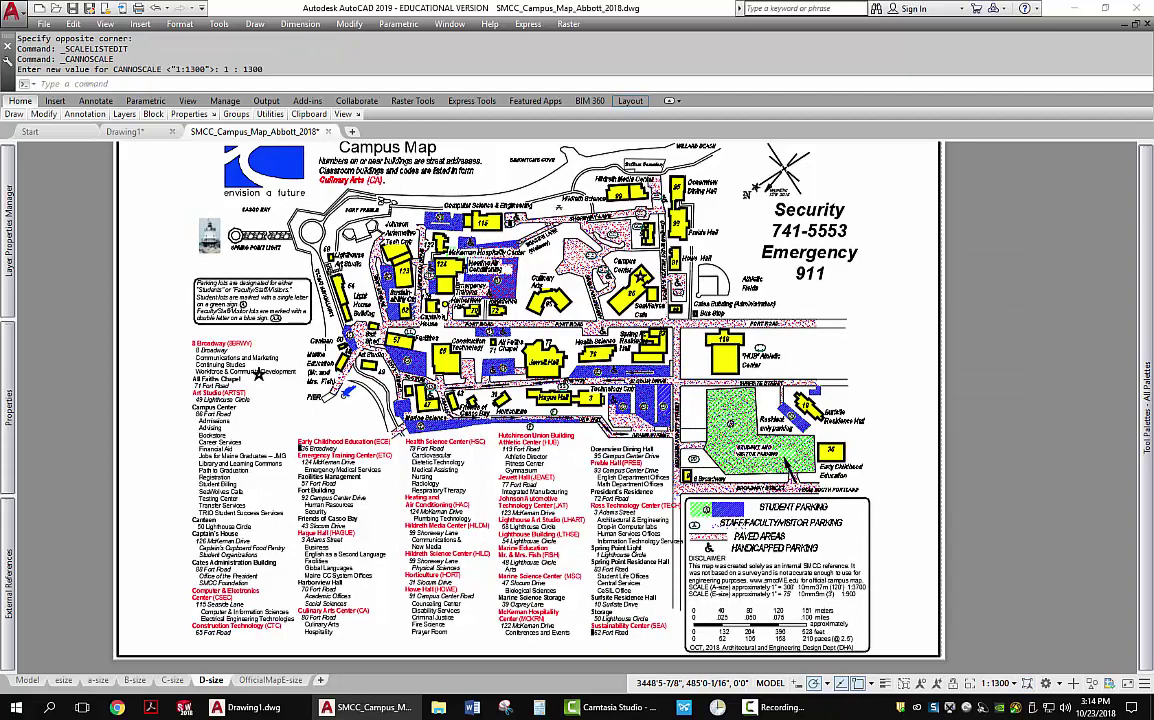
double_click(1004, 309)
scroll(1012, 335, "down", 4)
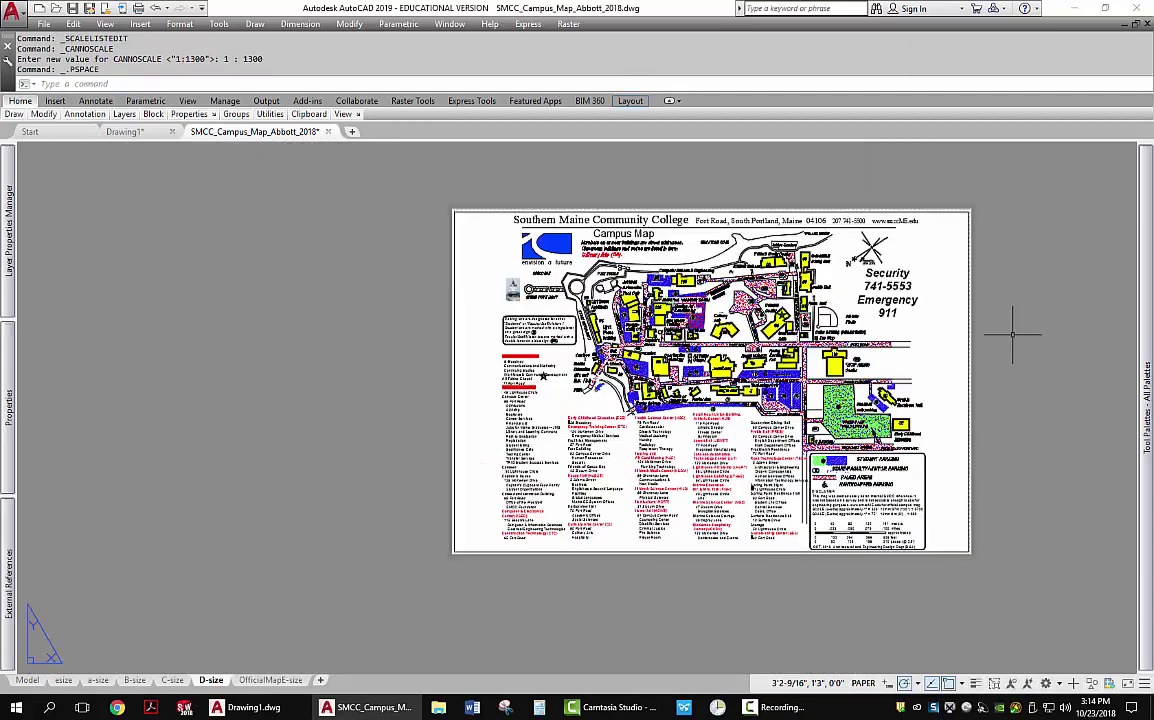
middle_click_drag(1010, 335, 902, 320)
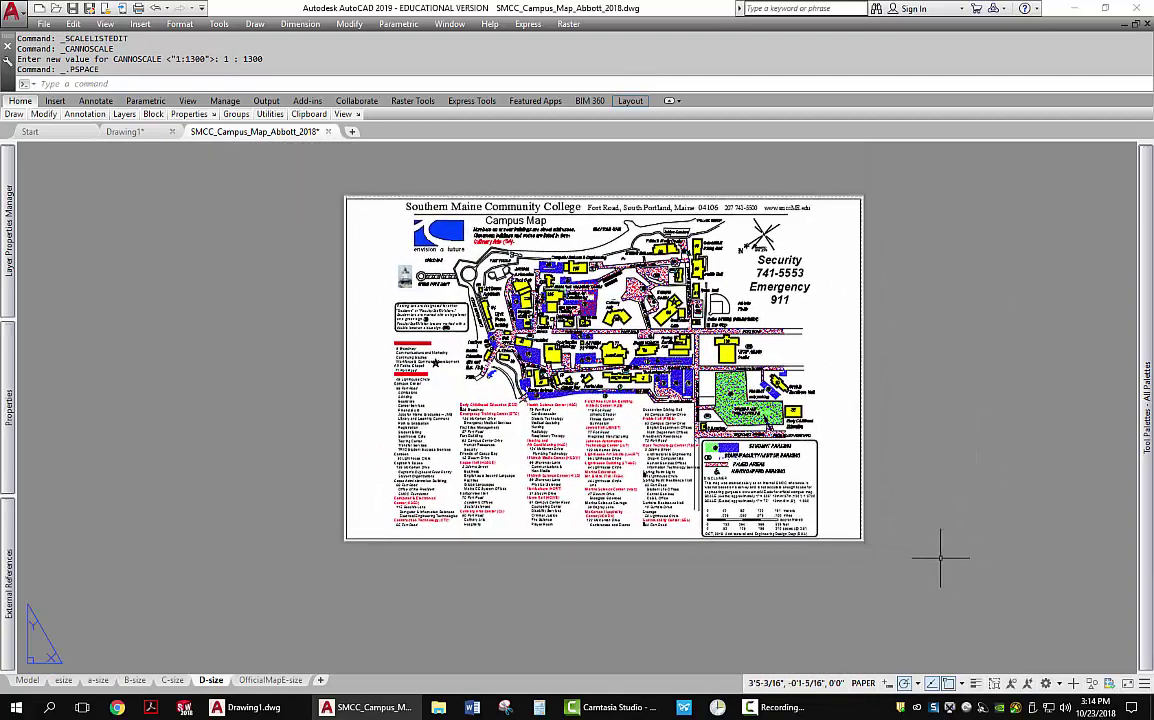
left_click(835, 528)
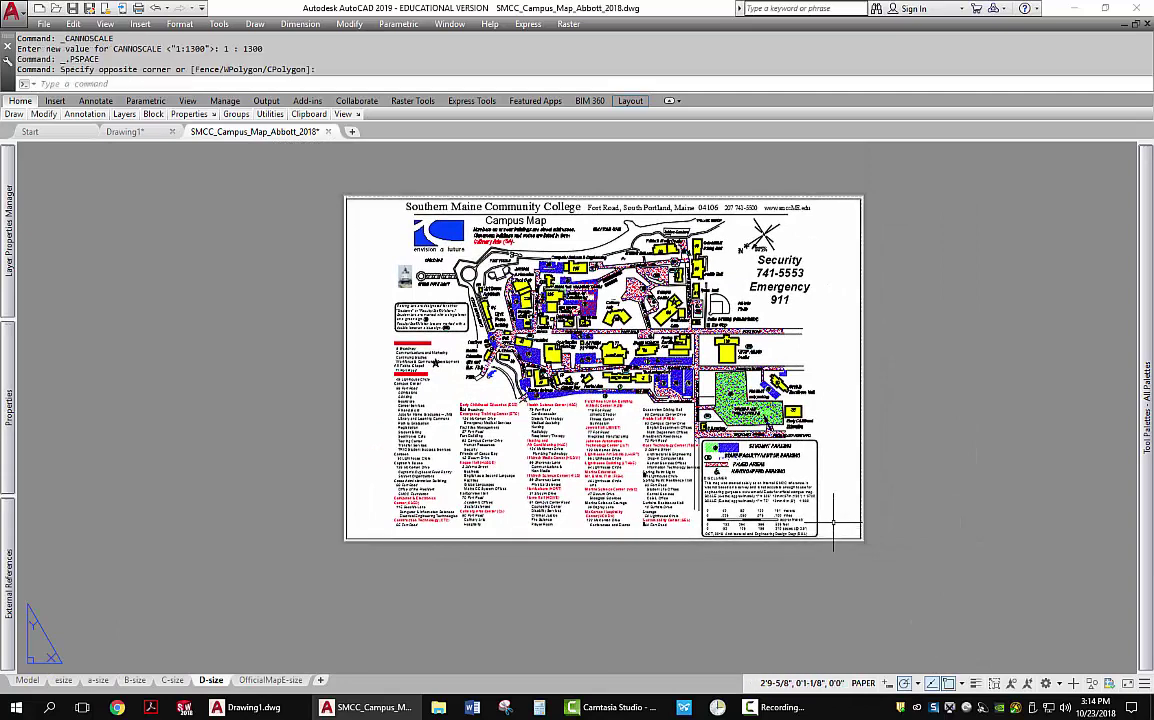
double_click(833, 528)
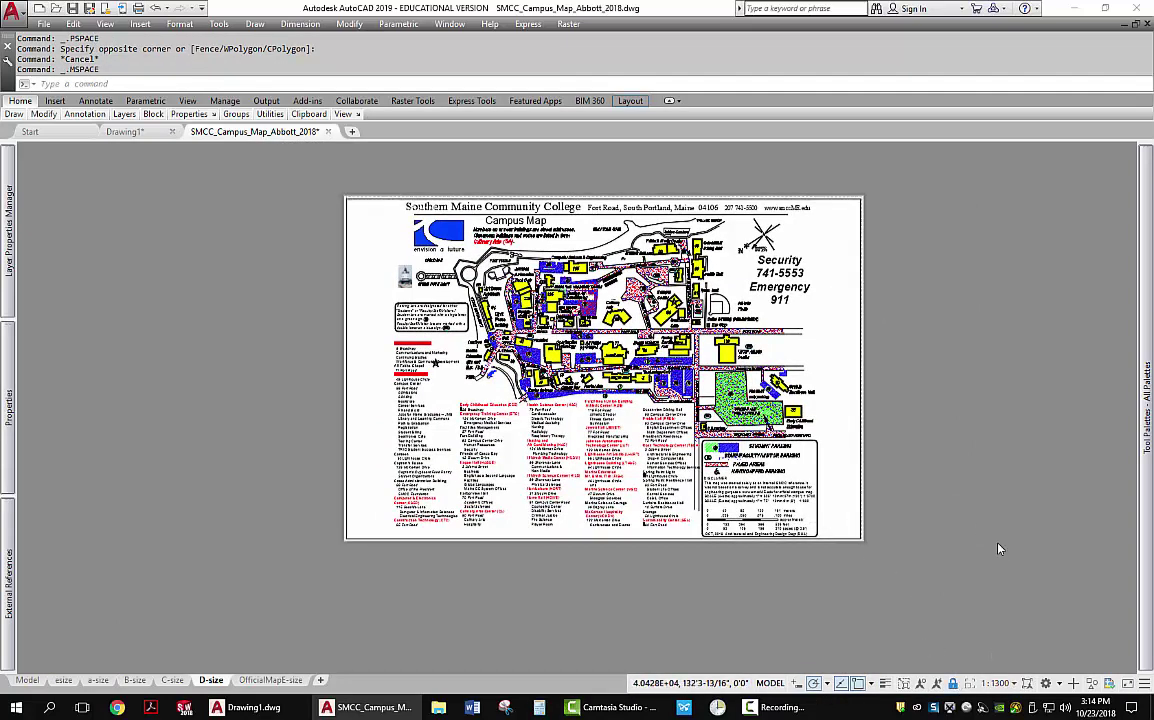
scroll(800, 480, "up", 8)
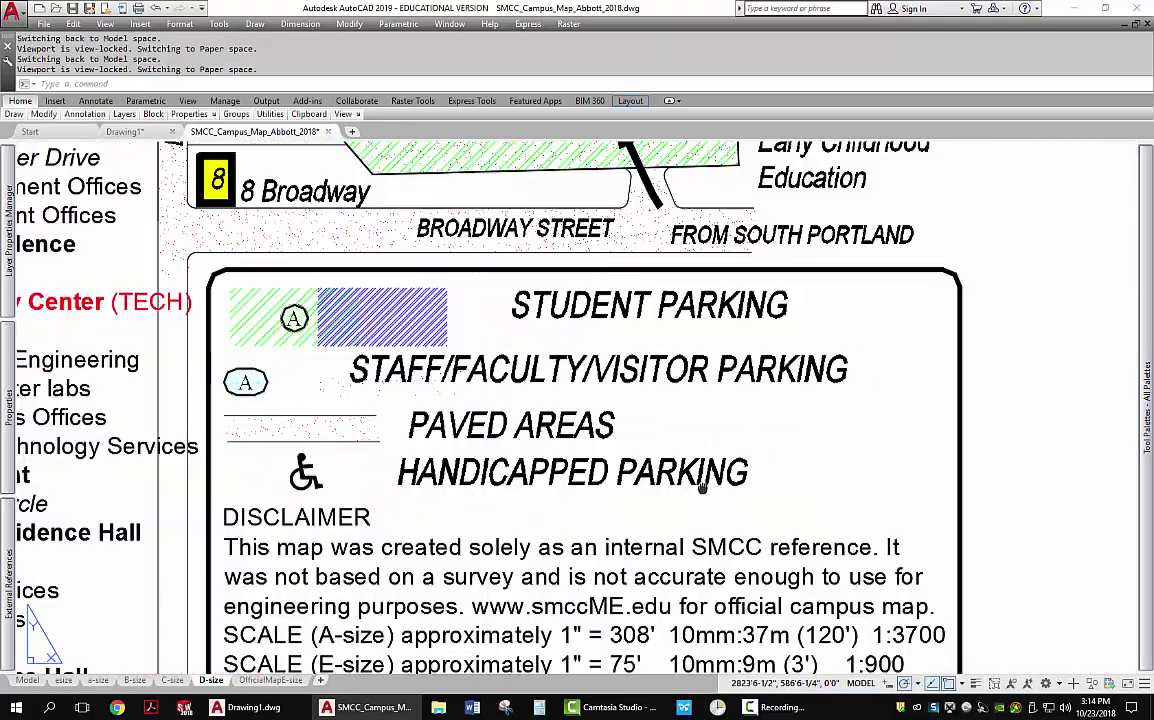
Step: Copy the A-size scale wording onto a new blank line in the disclaimer note
mouse_move(703, 485)
middle_mouse_down()
mouse_move(722, 407)
mouse_move(728, 427)
middle_mouse_up()
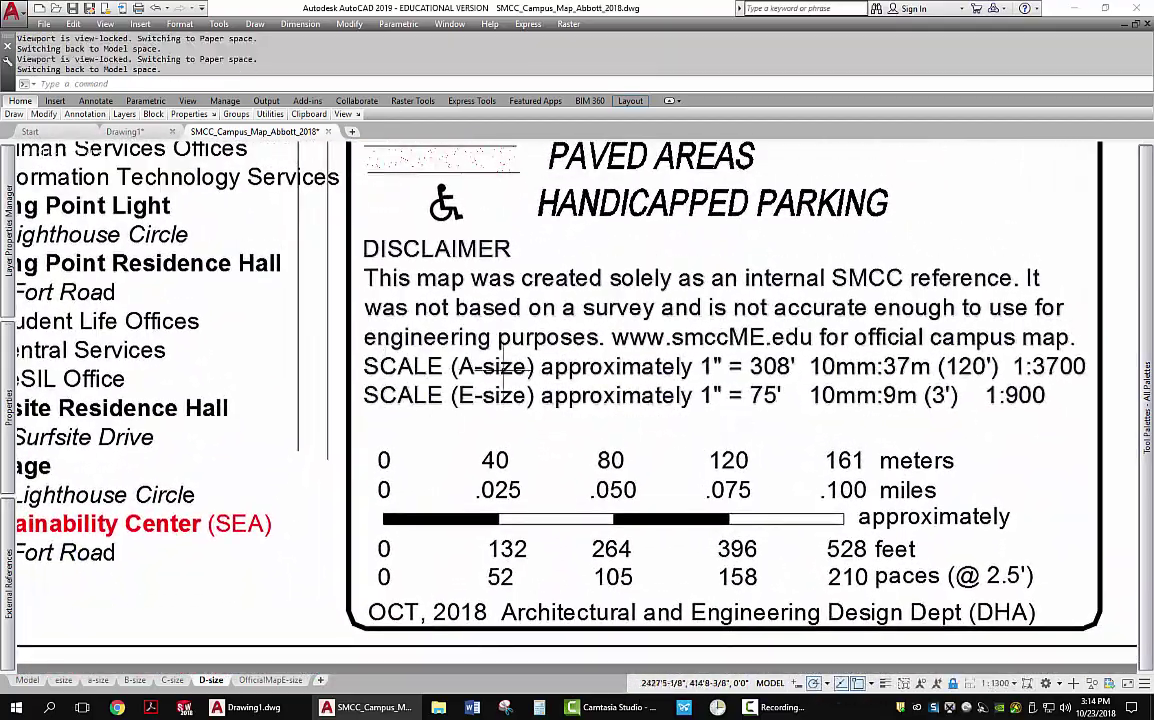
double_click(372, 390)
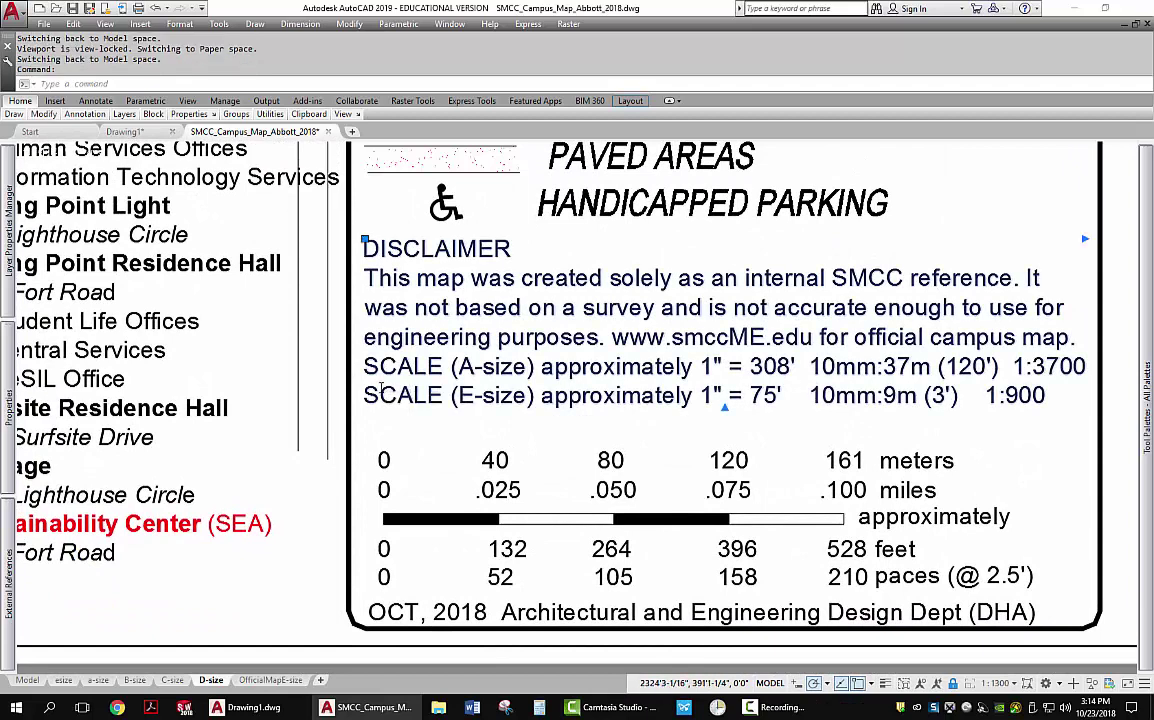
key("Return")
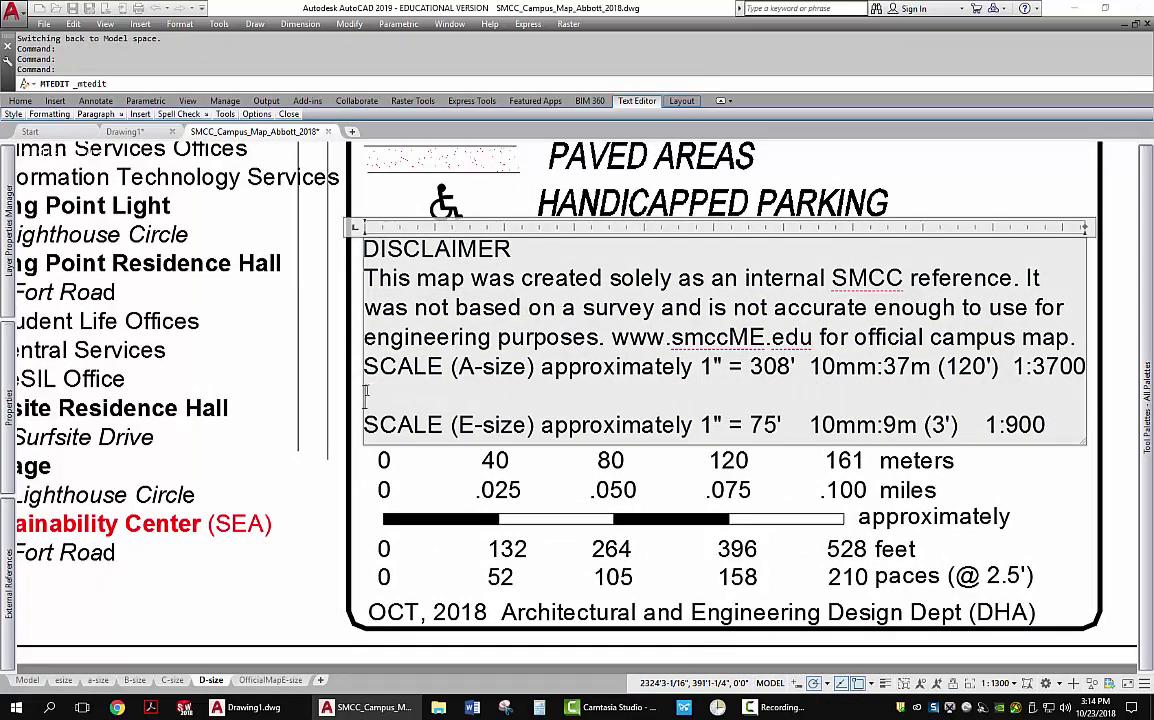
left_click_drag(362, 366, 722, 372)
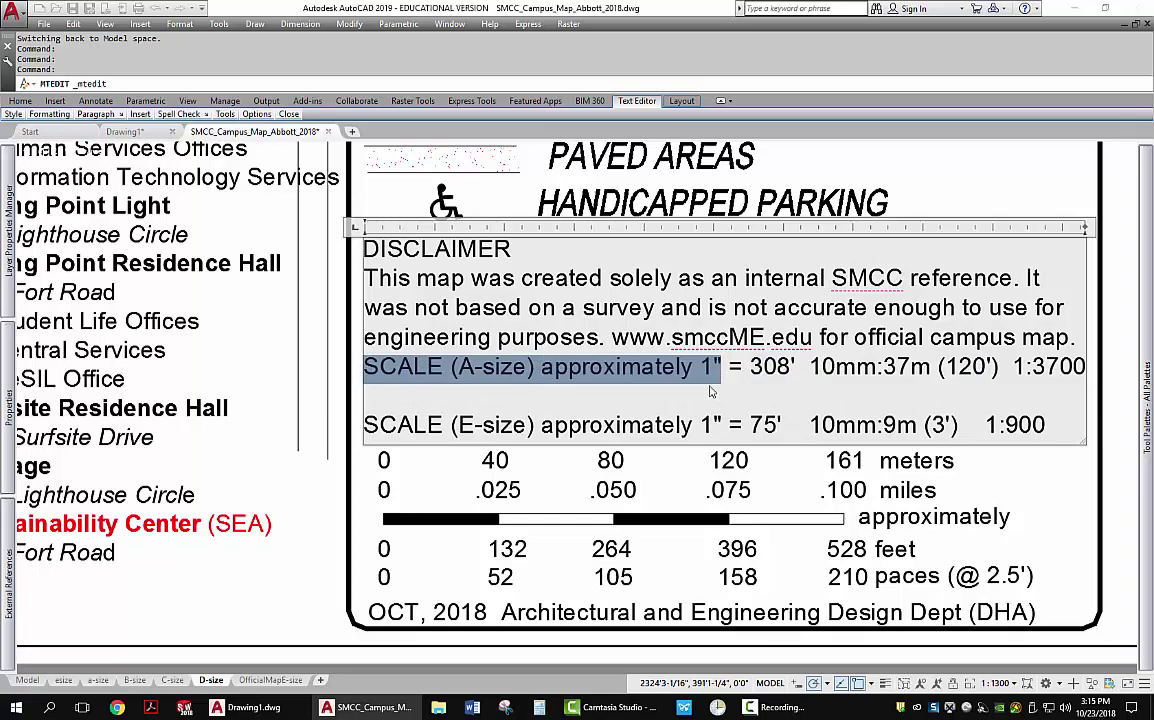
key("ctrl+c")
left_click(487, 393)
key("ctrl+v")
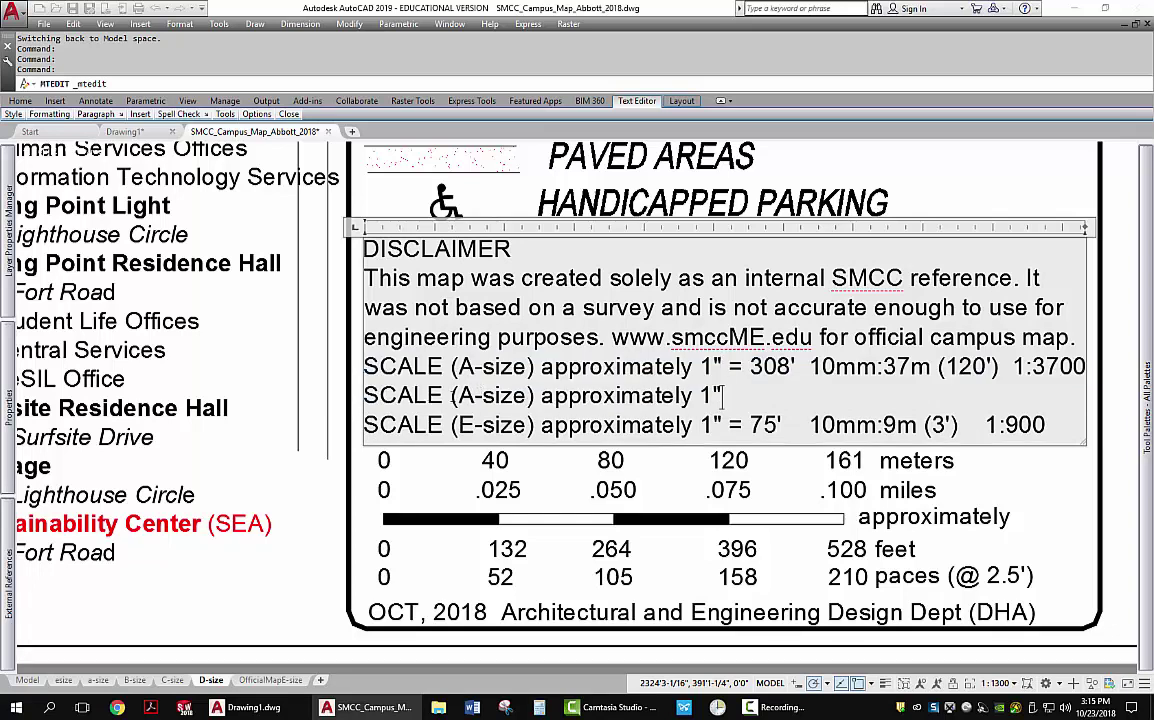
Step: Change the new line's size letter to D and add 1:1300 and 10mm:13m
left_click(472, 395)
key("BackSpace")
type("D")
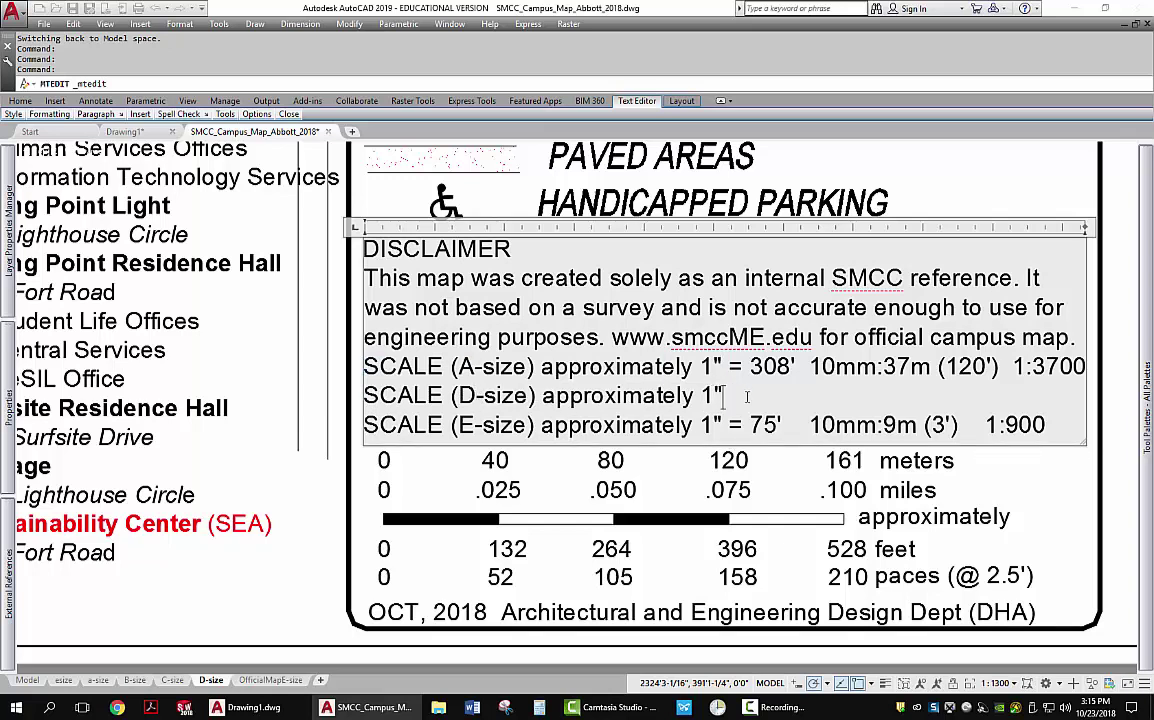
type(" 1:1300")
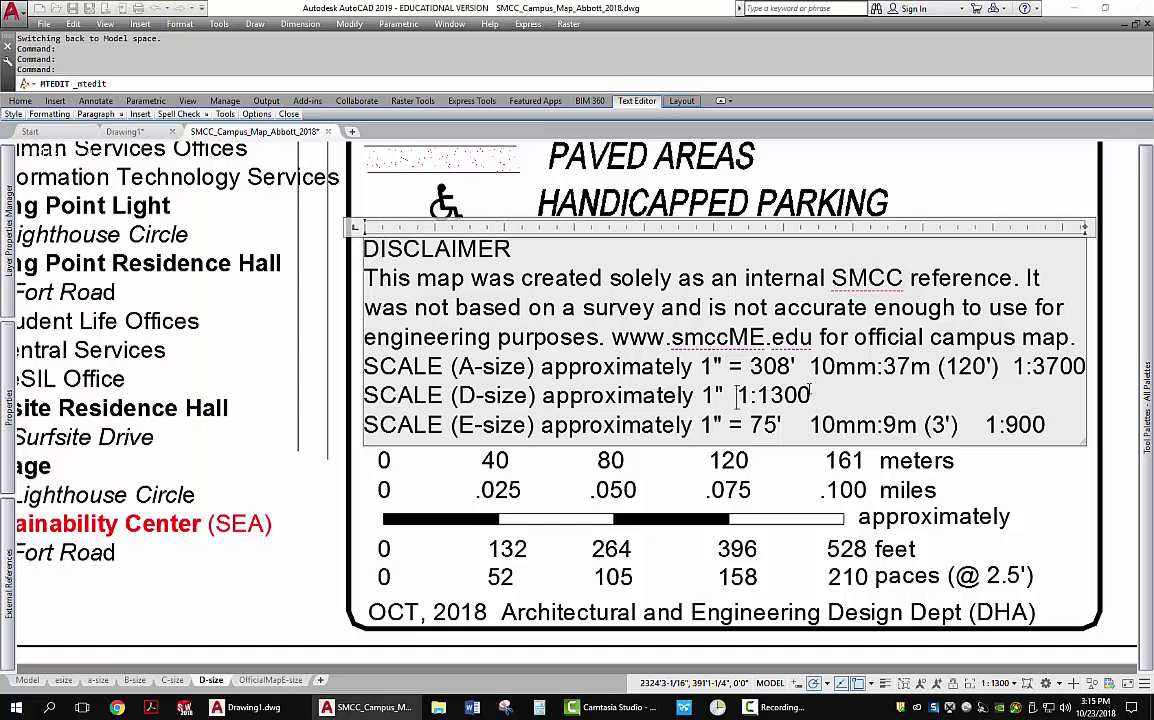
type("10mm:")
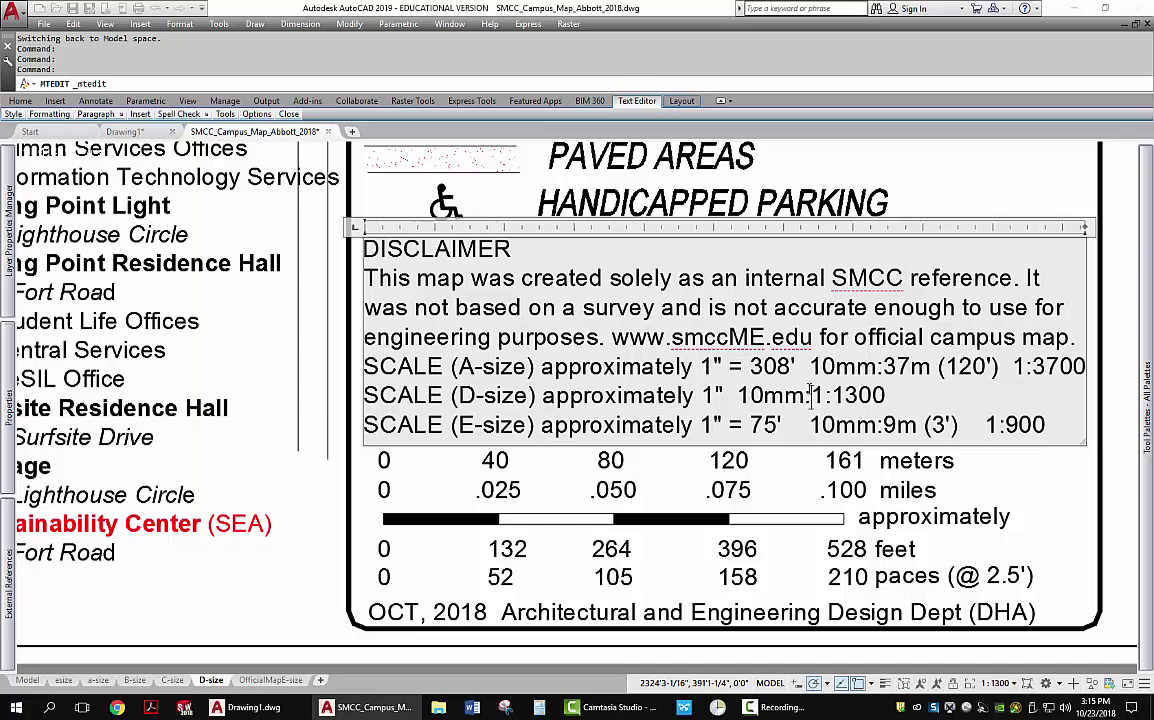
type("13m  1")
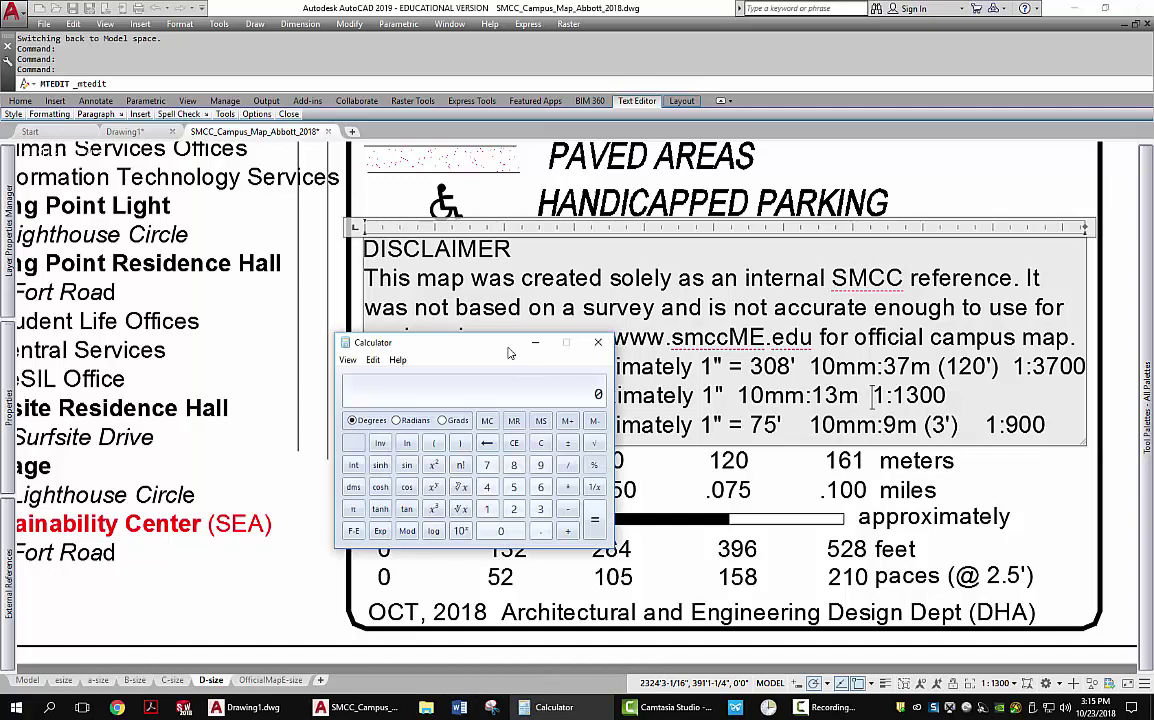
Step: Calculate 13 ÷ 0.3048 in Calculator, giving 42.65 feet
left_click_drag(465, 343, 347, 315)
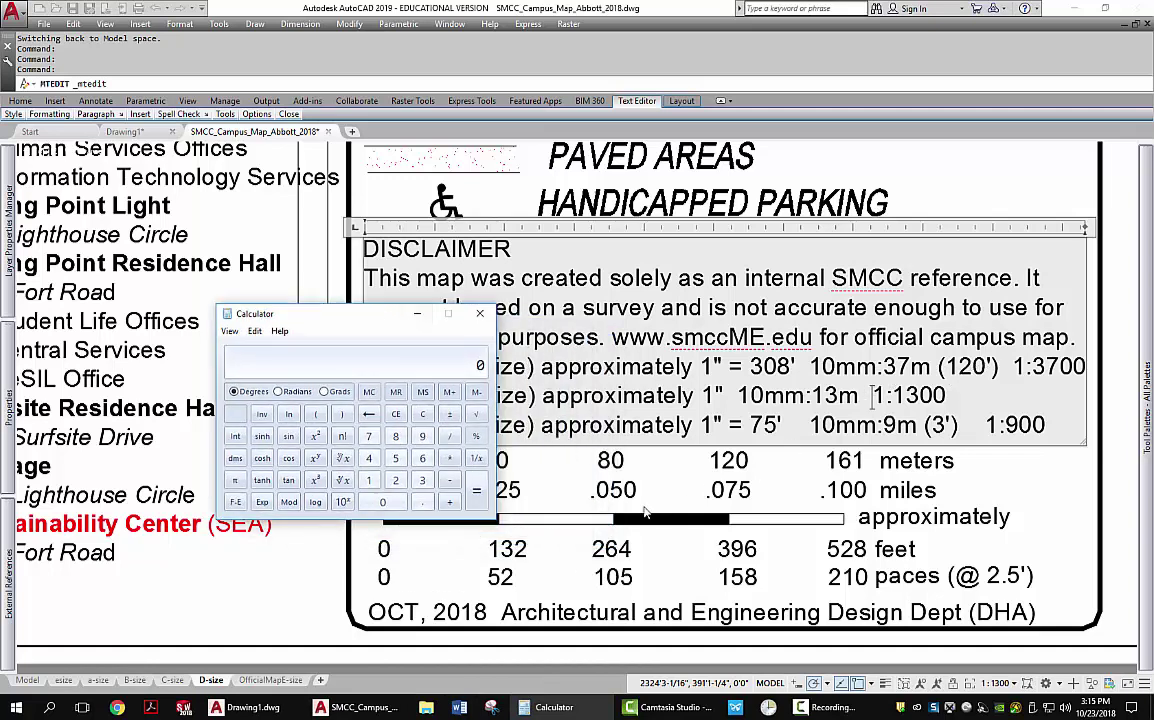
left_click(369, 481)
left_click(422, 481)
left_click(450, 481)
left_click(422, 502)
left_click(422, 480)
left_click(382, 502)
left_click(368, 458)
left_click(393, 439)
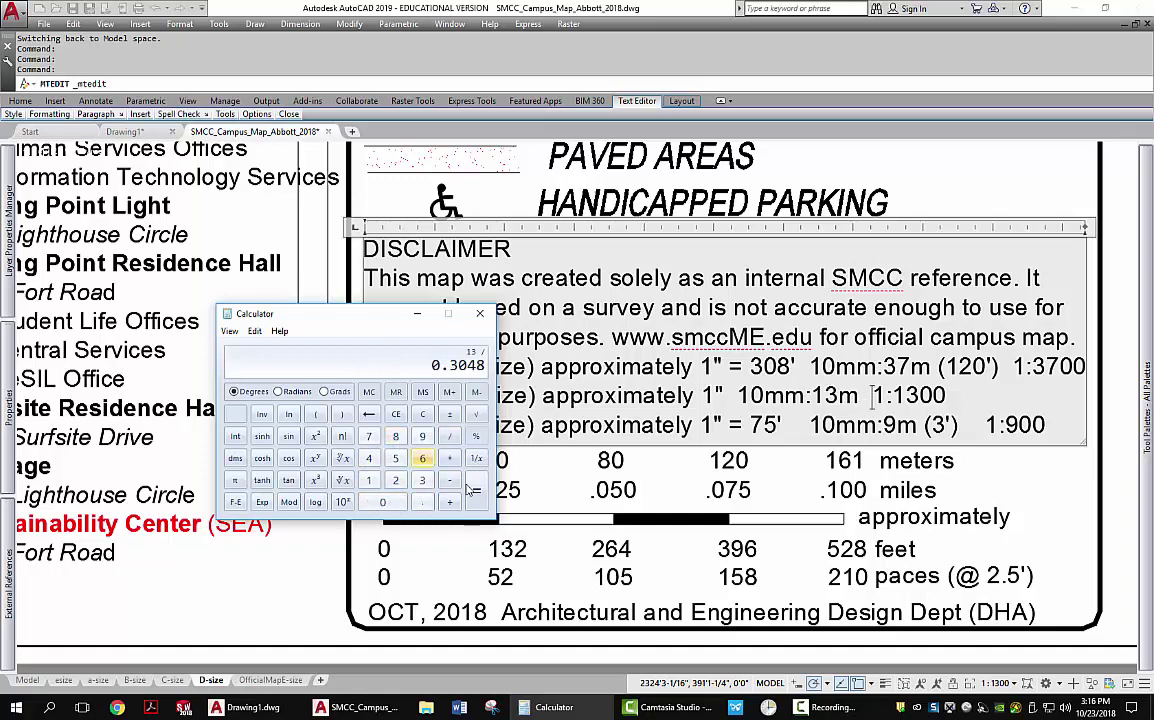
left_click(478, 491)
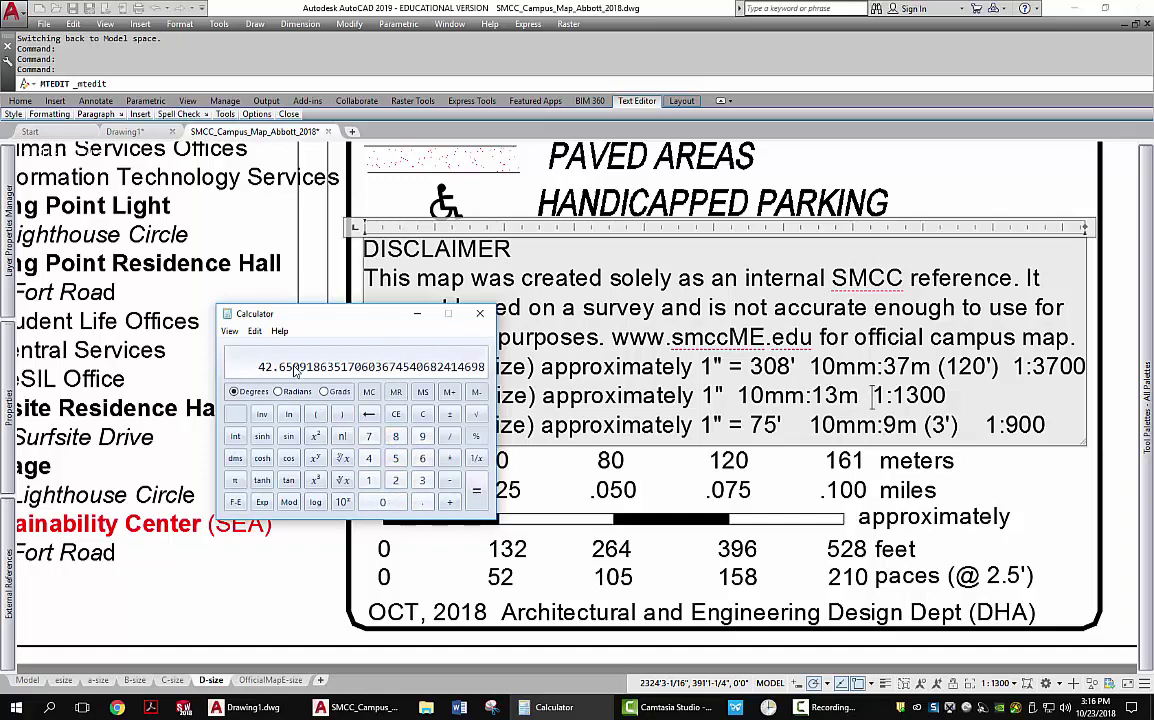
Step: Add (43') before 1:1300 and = after 1" on the D-size line, then bring Calculator back
left_click(872, 397)
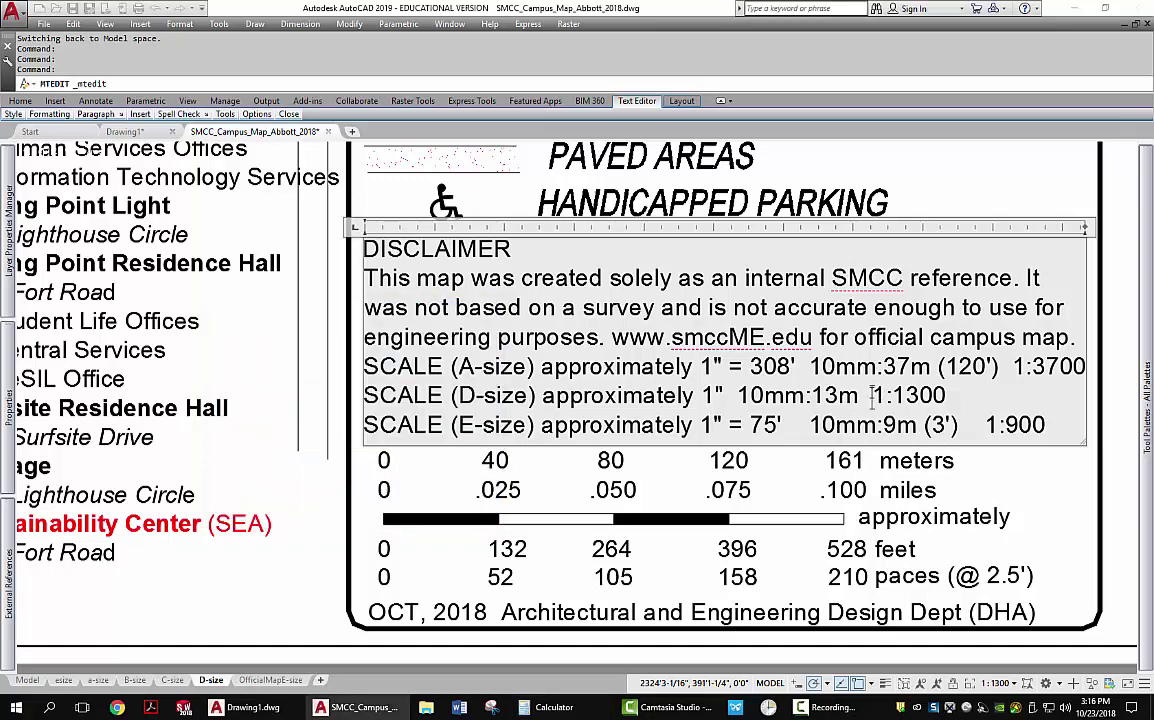
type("(")
type("43'")
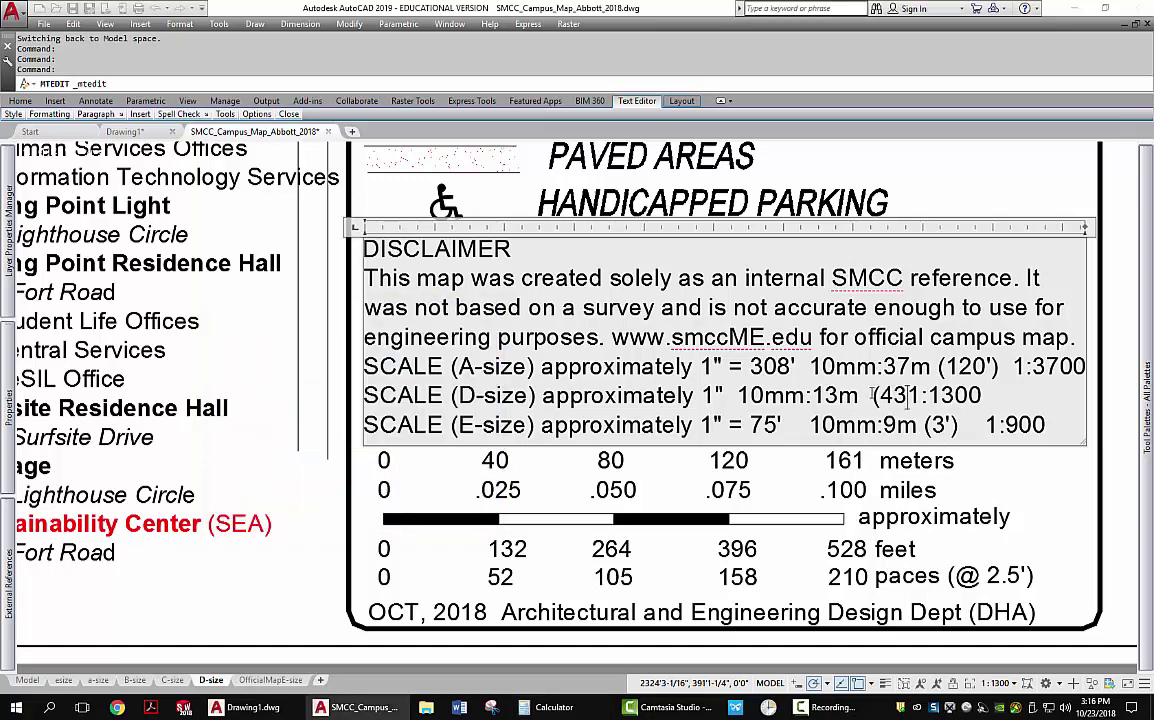
type(")")
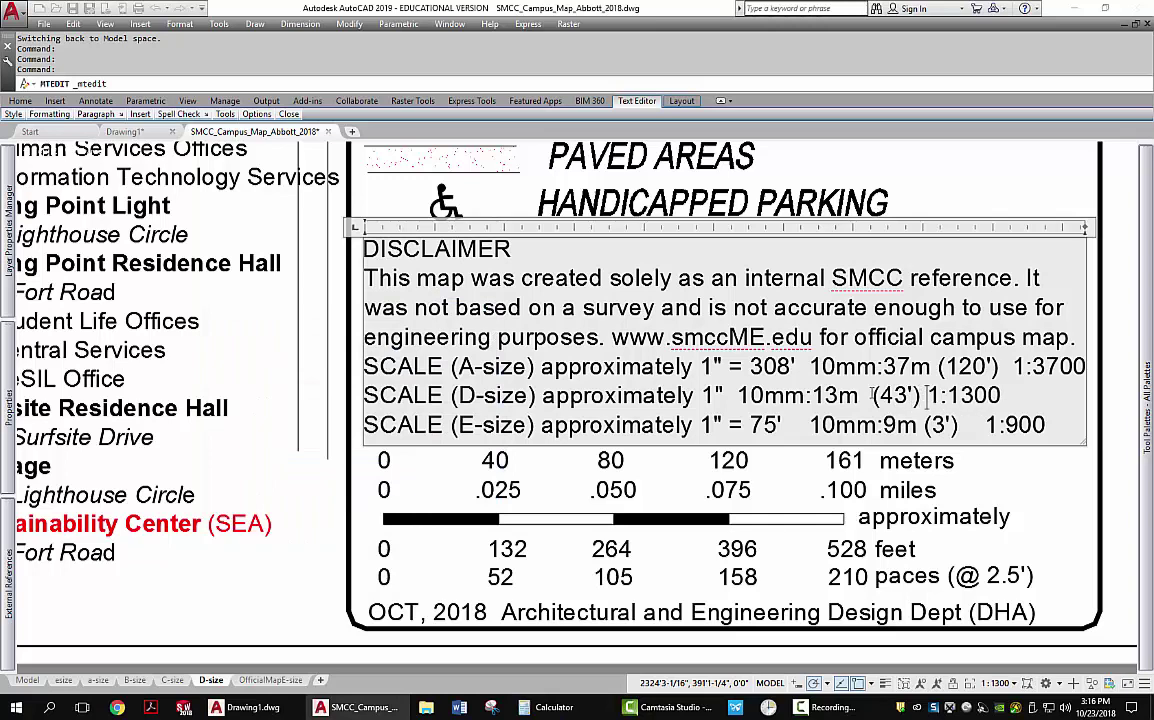
left_click(729, 395)
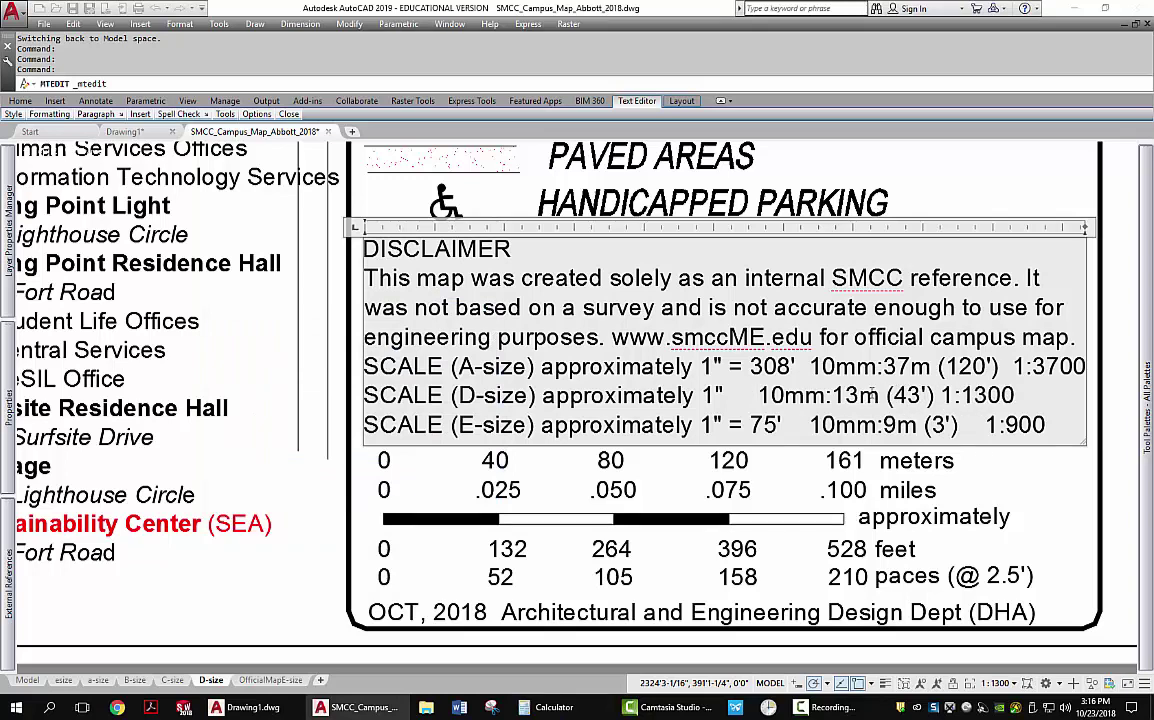
type("=")
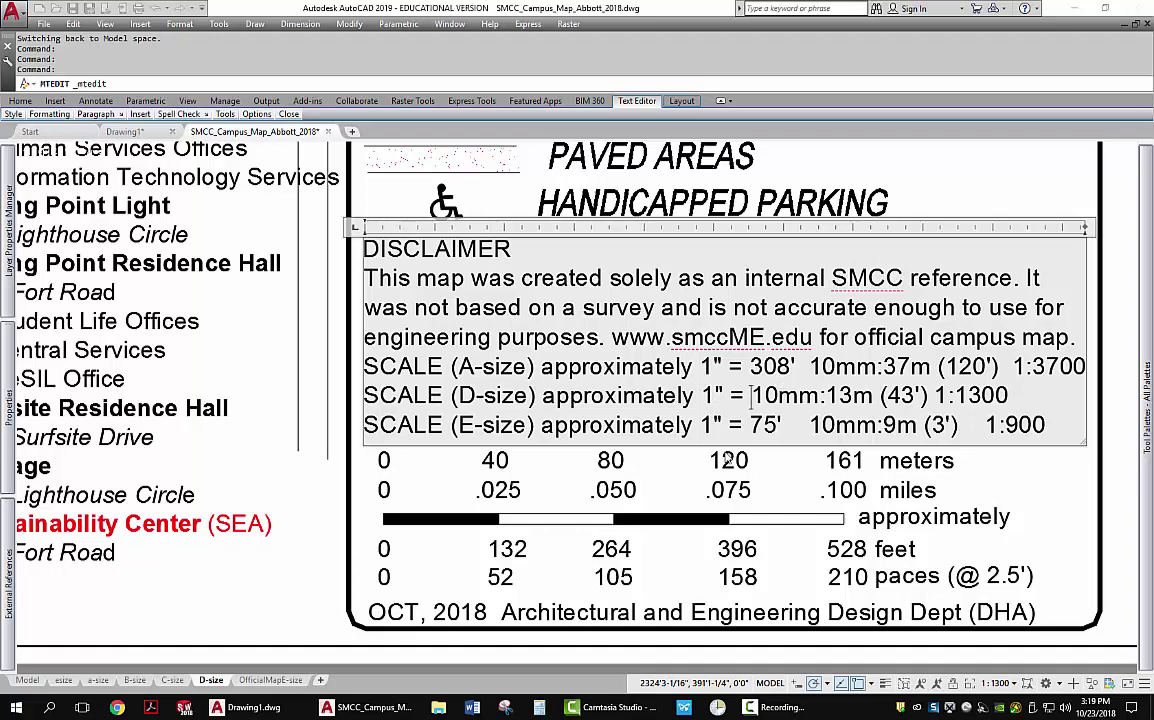
left_click(537, 708)
mouse_move(364, 236)
left_mouse_down()
mouse_move(385, 265)
mouse_move(394, 260)
left_mouse_up()
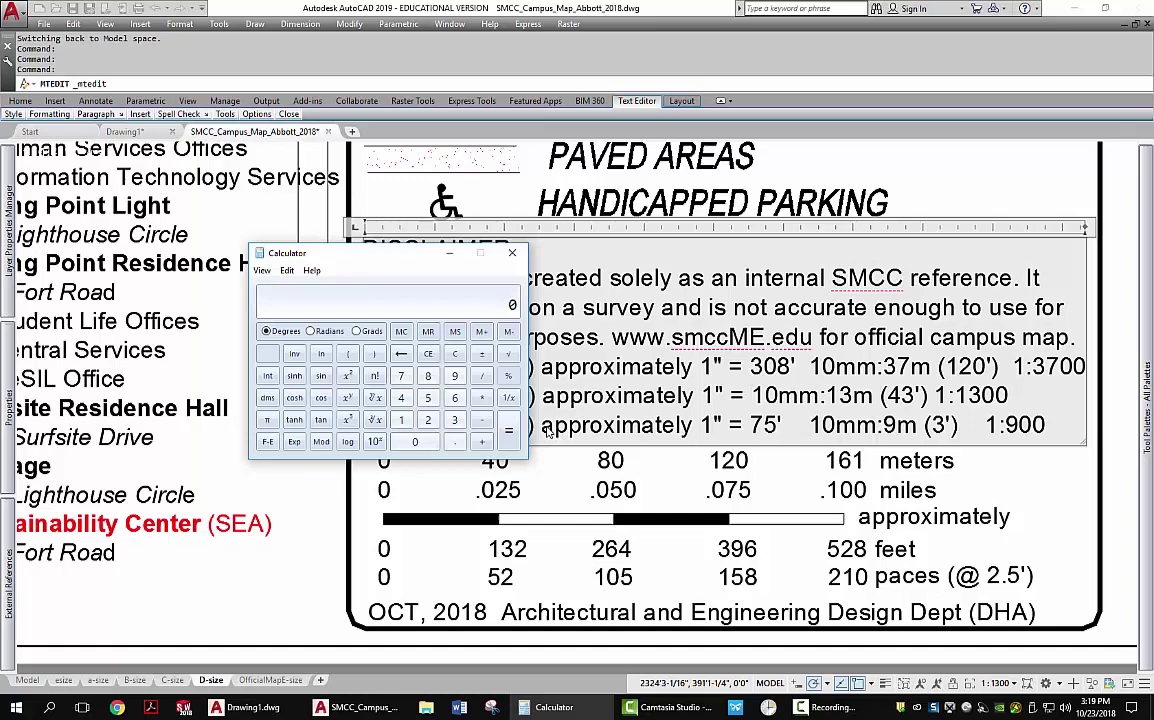
Step: Compute 10 ÷ 25.4 = 0.3937 inch and store it in Calculator's memory
left_click(400, 420)
left_click(415, 441)
left_click(481, 375)
left_click(428, 420)
left_click(428, 398)
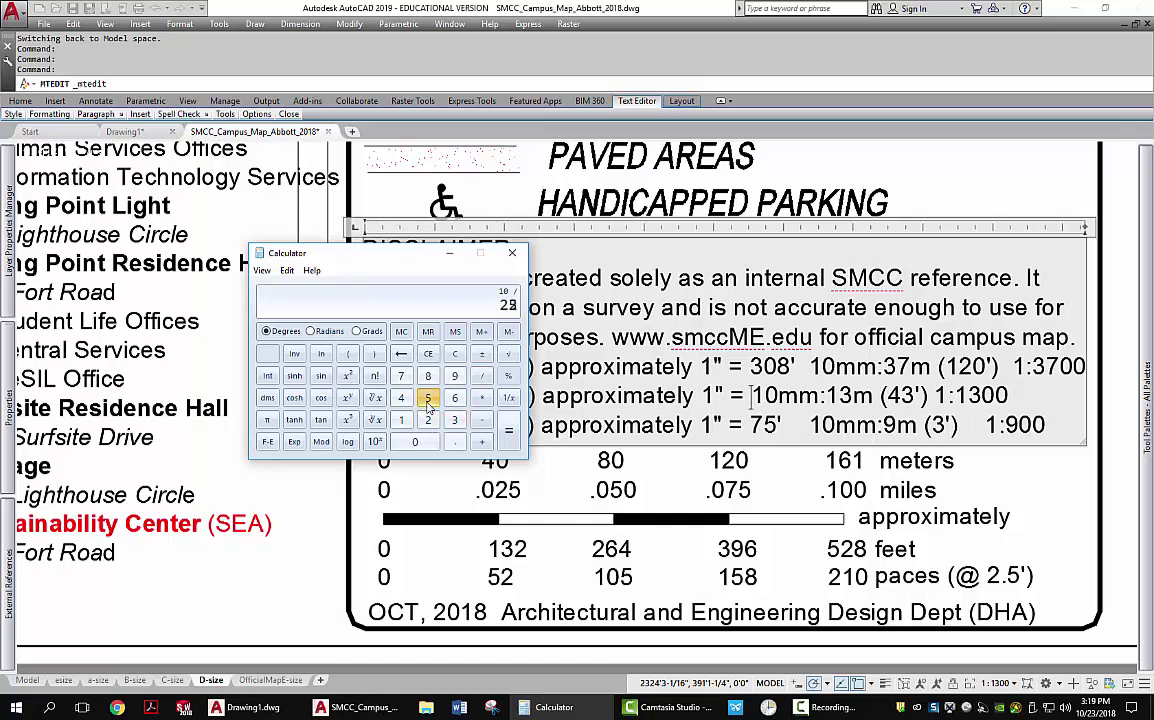
left_click(454, 442)
left_click(401, 398)
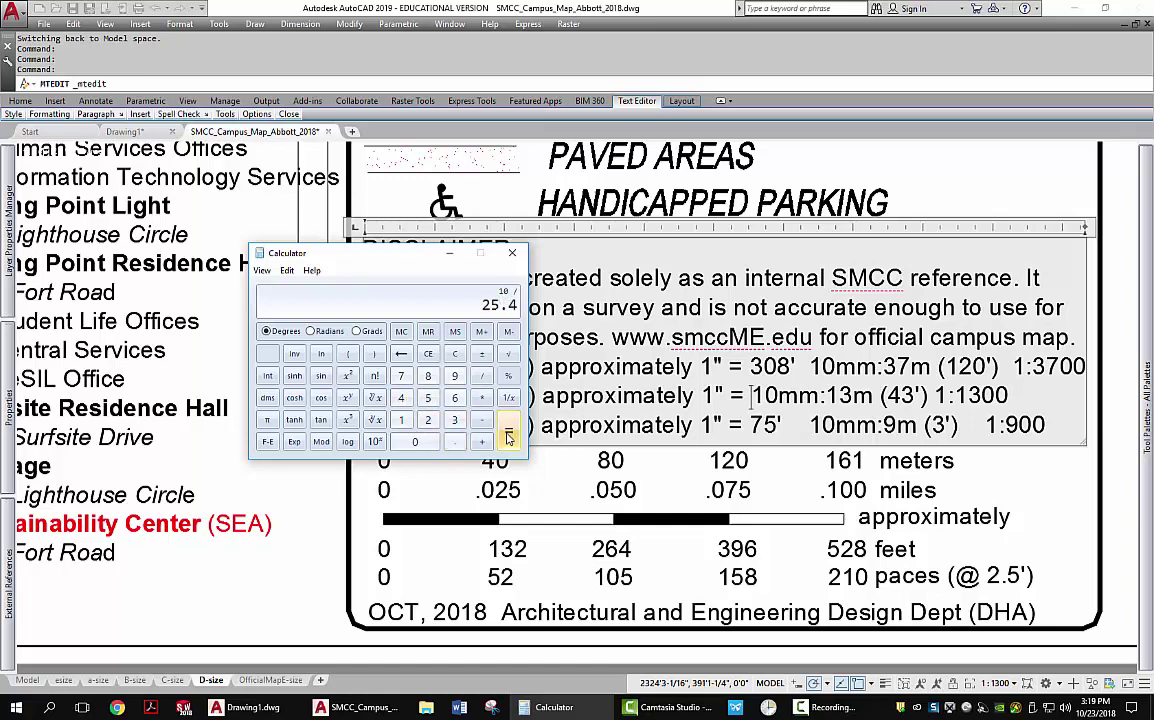
left_click(508, 430)
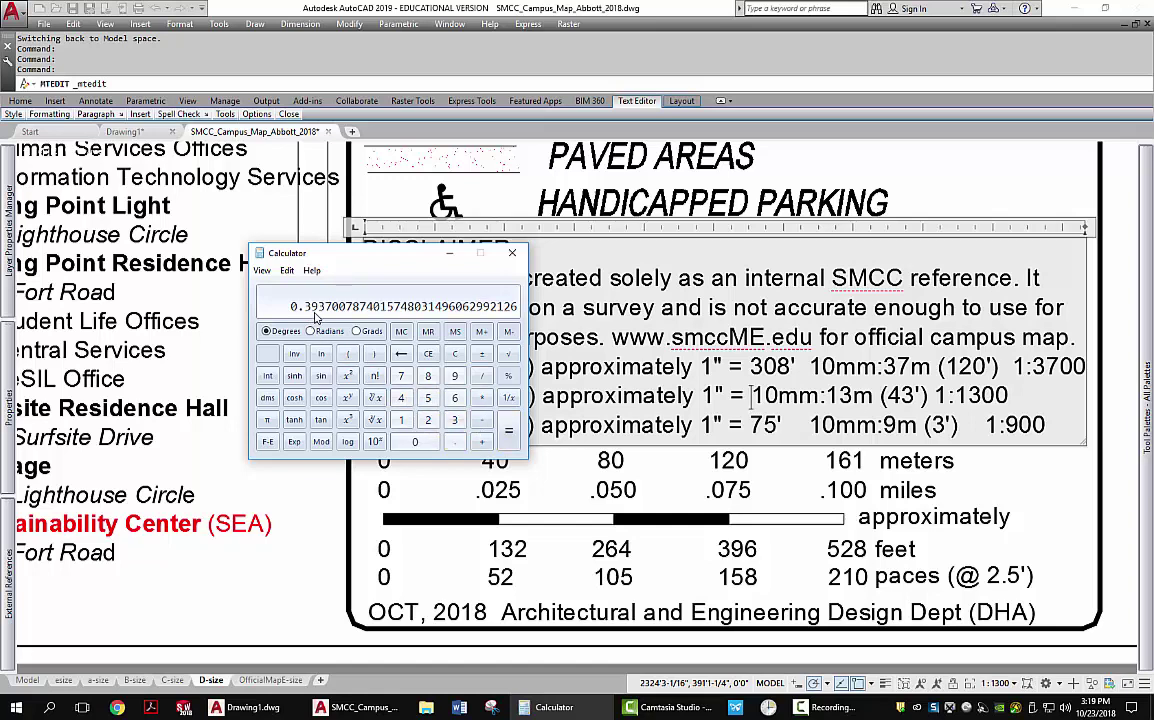
left_click(483, 334)
Step: Divide 43 by the stored 0.3937 to get 109.22, then close Calculator
left_click(401, 397)
left_click(455, 420)
left_click(481, 375)
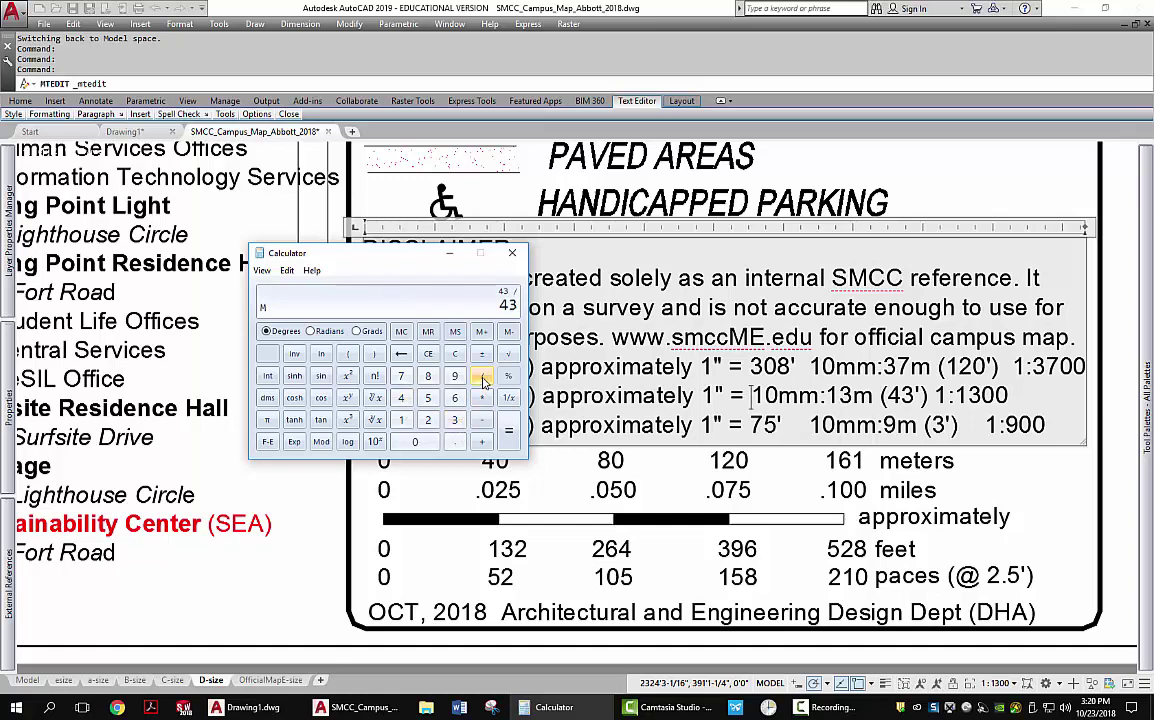
left_click(429, 335)
left_click(509, 430)
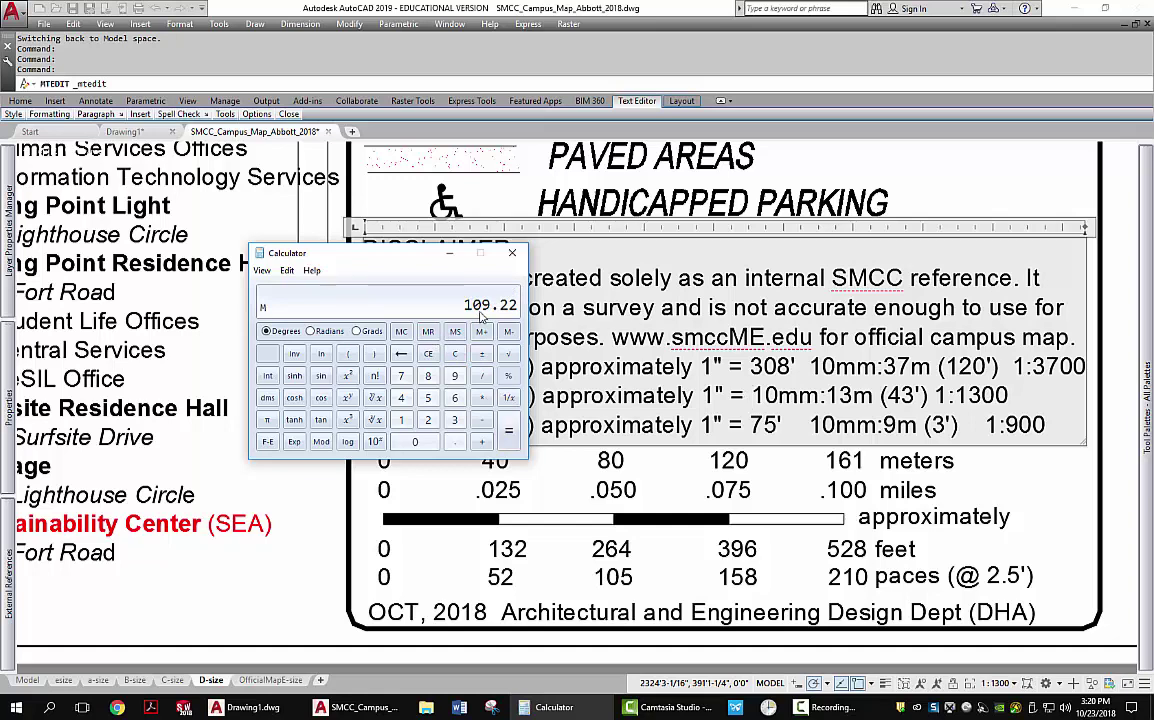
left_click(513, 256)
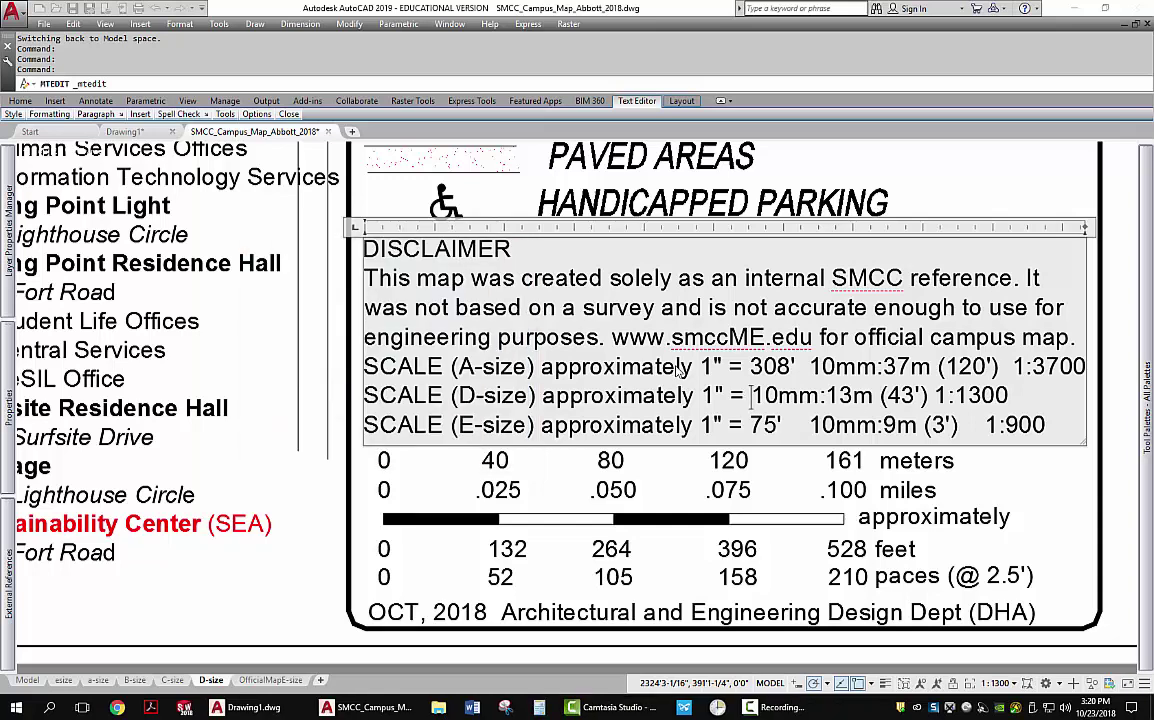
Step: Type 109' after 1" = on the D-size line and space the 1:1300 and 1:900 ratios right
type("109'  10")
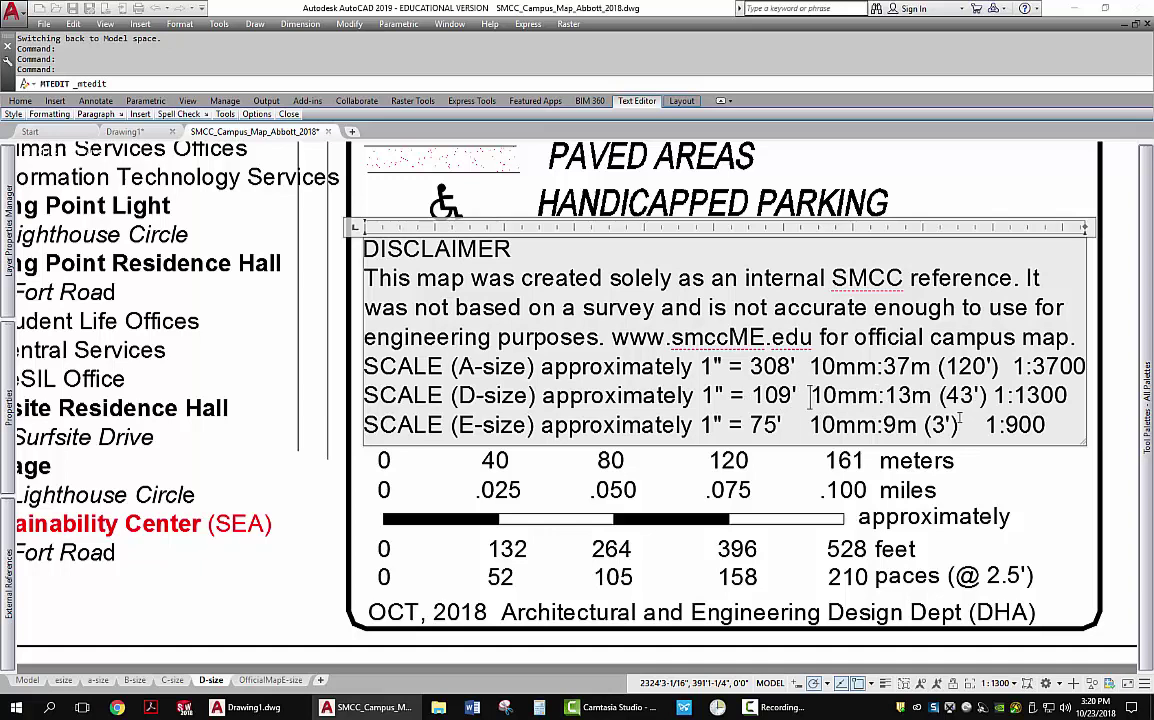
left_click(992, 396)
left_click(988, 426)
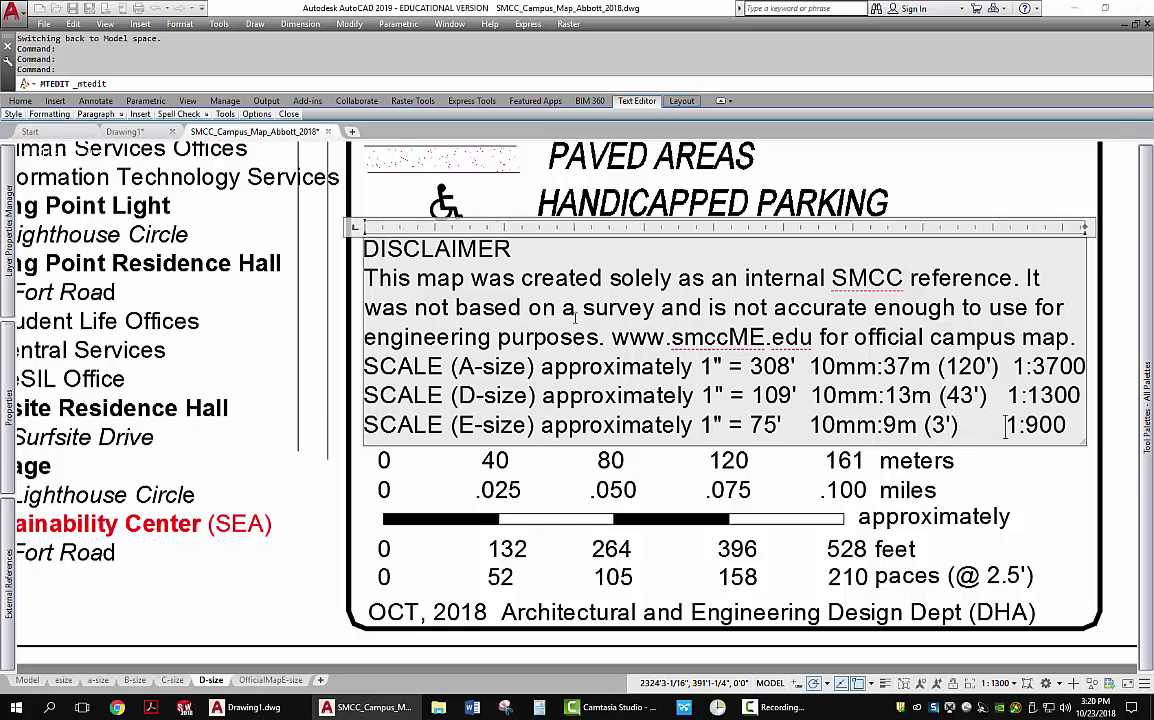
Step: Cancel the unsaved-changes prompt to keep editing, and place the cursor before 1:900 on the E-size line
key("Escape")
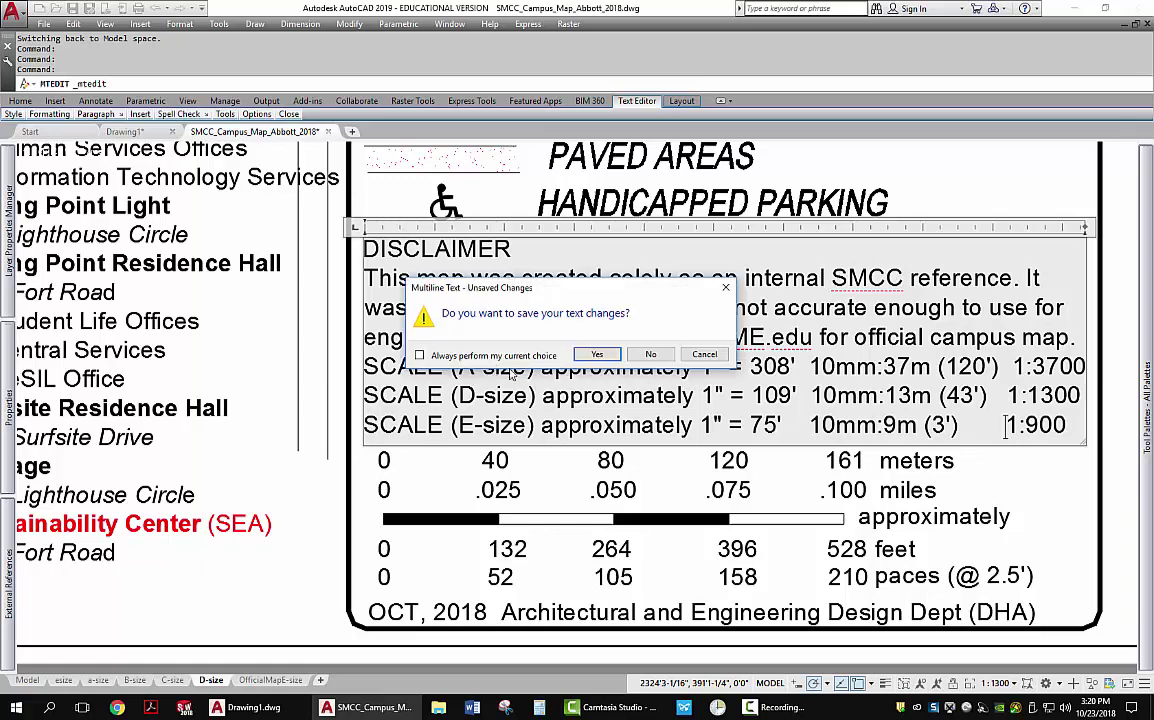
left_click(680, 324)
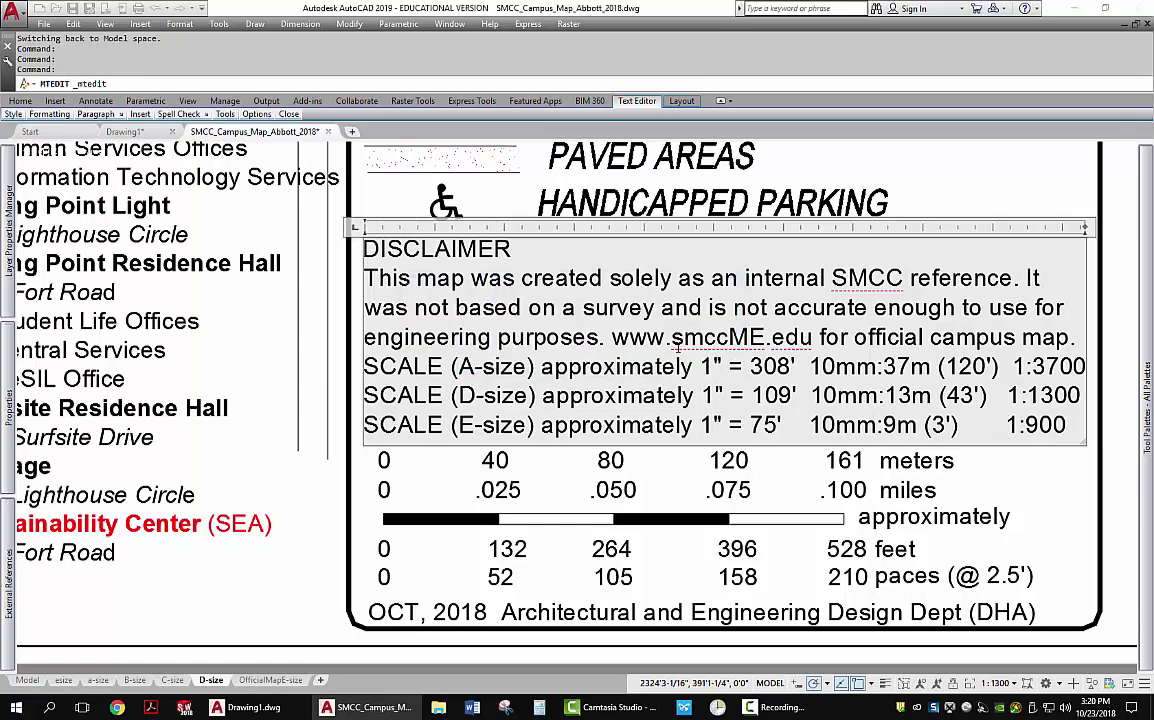
left_click(1005, 425)
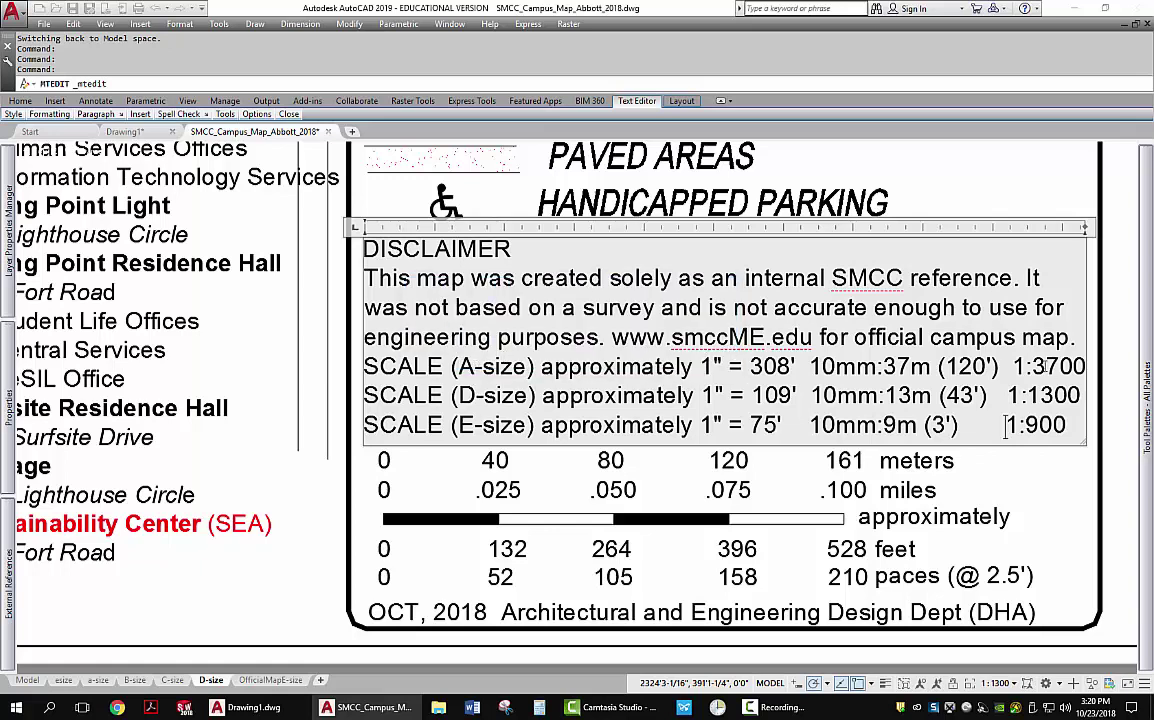